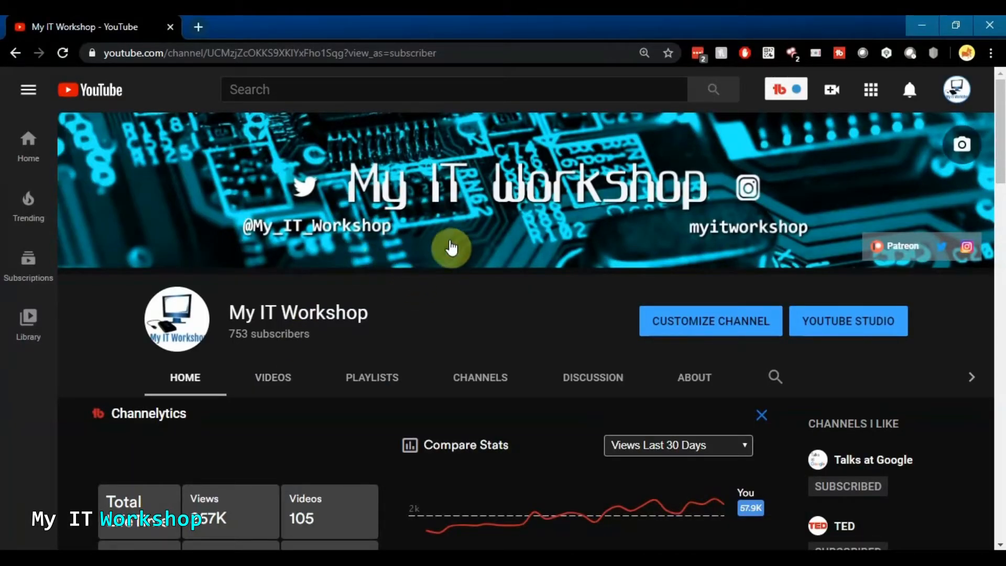
Scroll the My IT Workshop channel to the Uploads row, then minimize Chrome to reveal the remote desktop
scroll(450, 262, "down", 3)
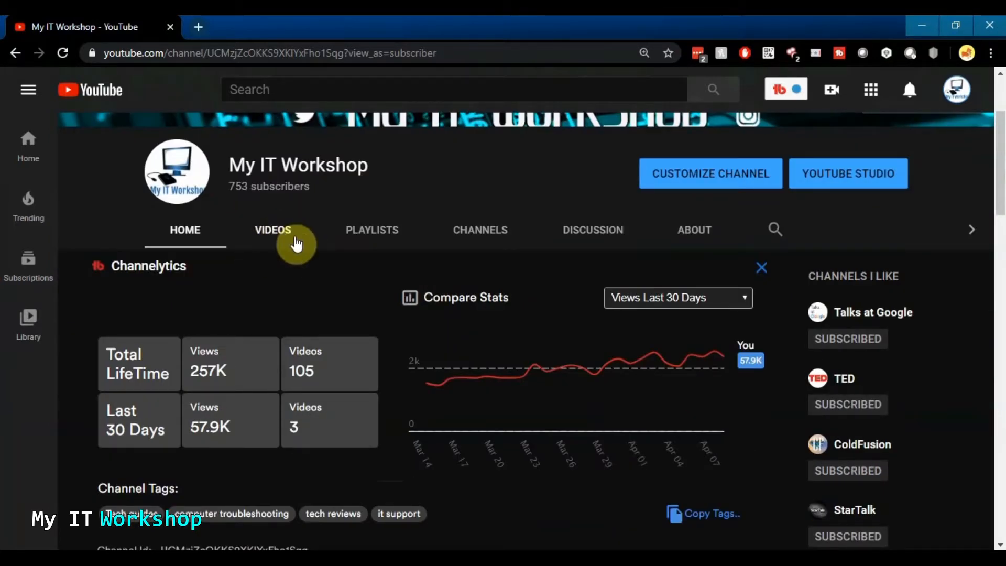
scroll(370, 252, "down", 10)
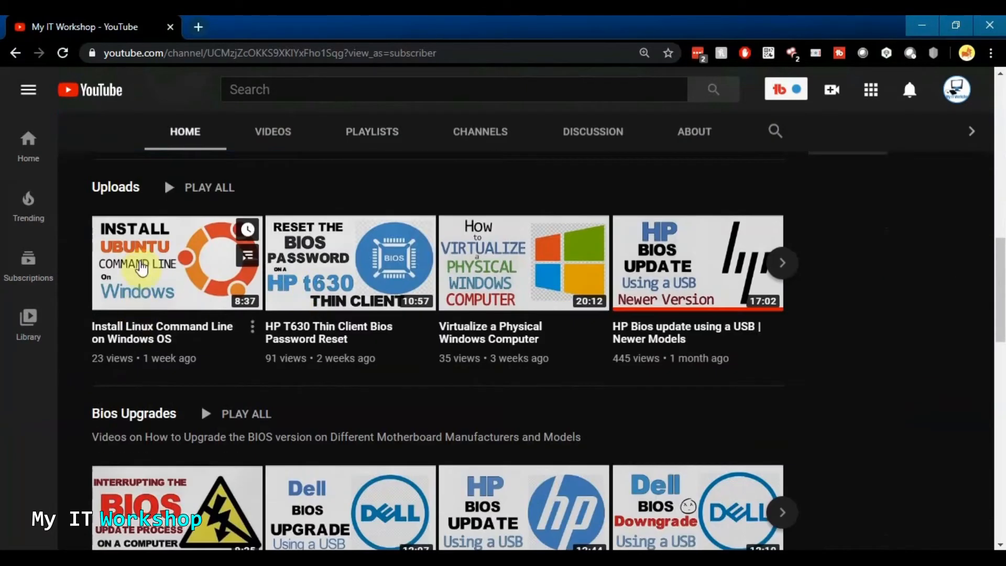
scroll(158, 283, "up", 1)
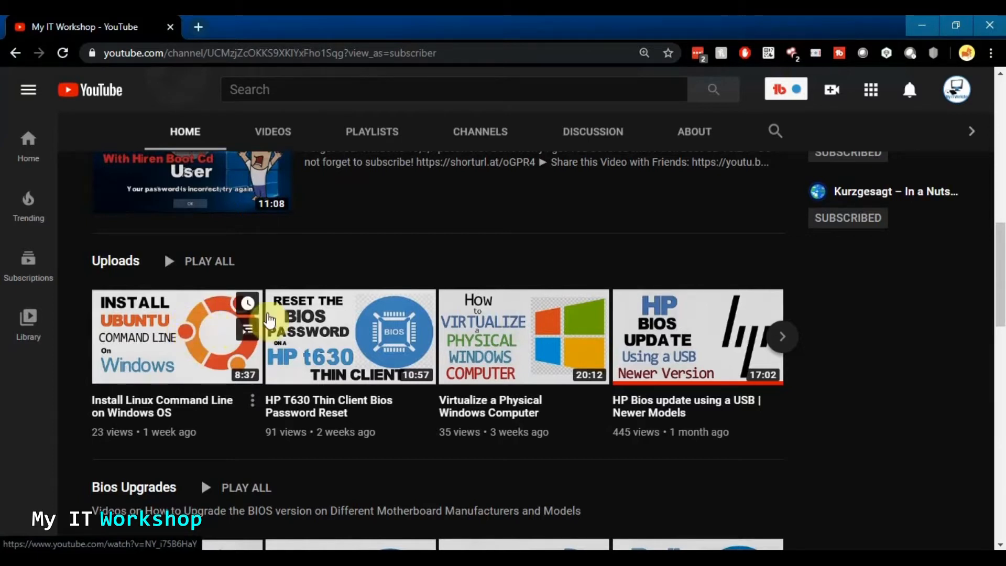
left_click(922, 25)
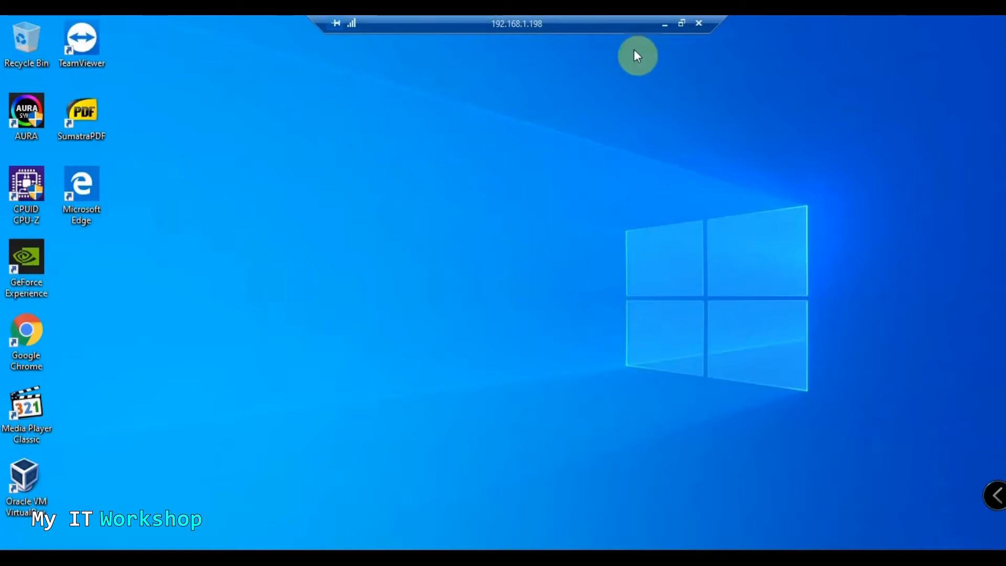
Check in CPU-Z that the Ryzen 7 2700X has 8 cores and 16 threads, then minimize it
left_click(664, 25)
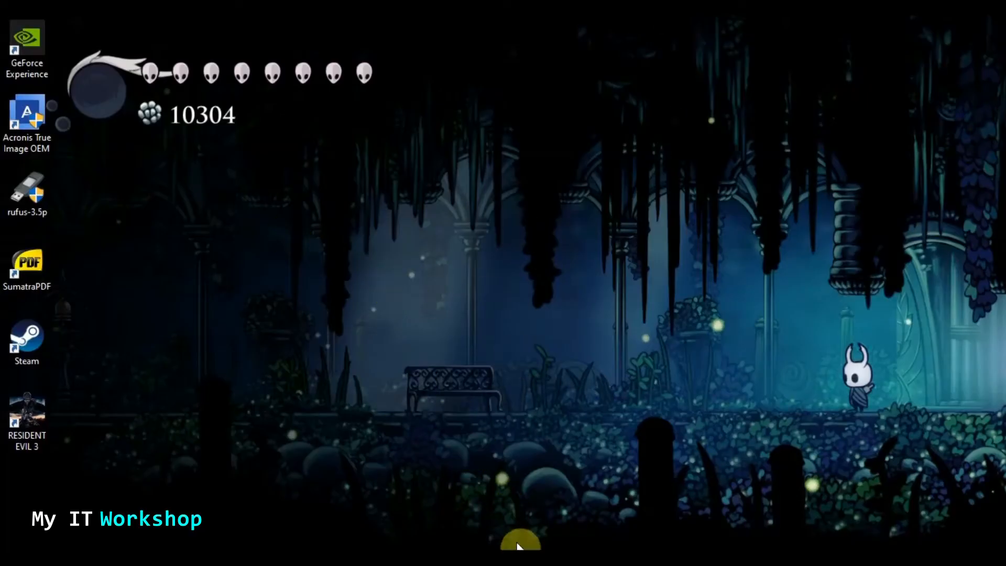
left_click(522, 543)
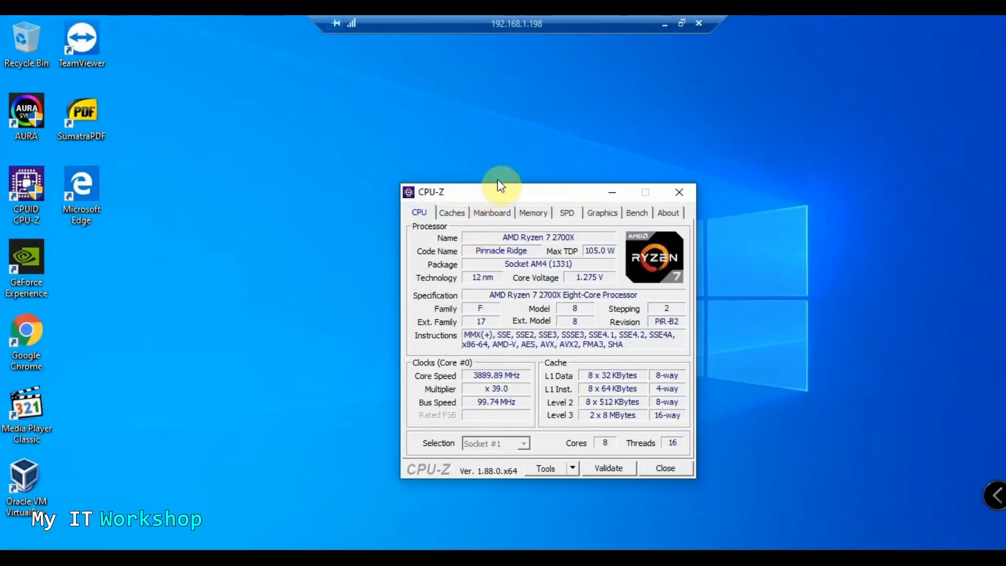
left_click_drag(493, 189, 414, 104)
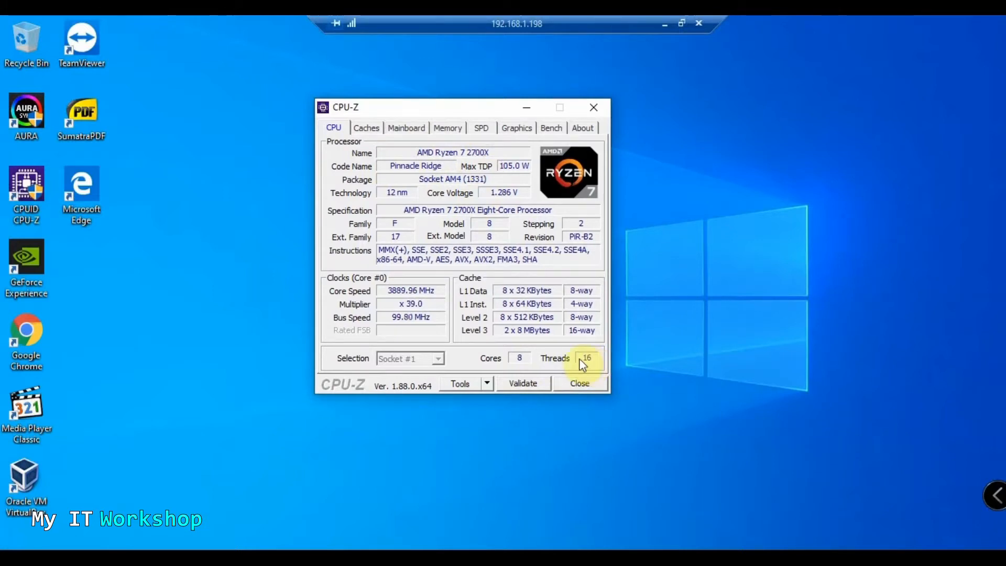
left_click(526, 108)
Open Task Manager's CPU performance page showing 16 logical processors and virtualization enabled
key("ctrl+shift+Escape")
left_click_drag(548, 103, 375, 112)
left_click(329, 123)
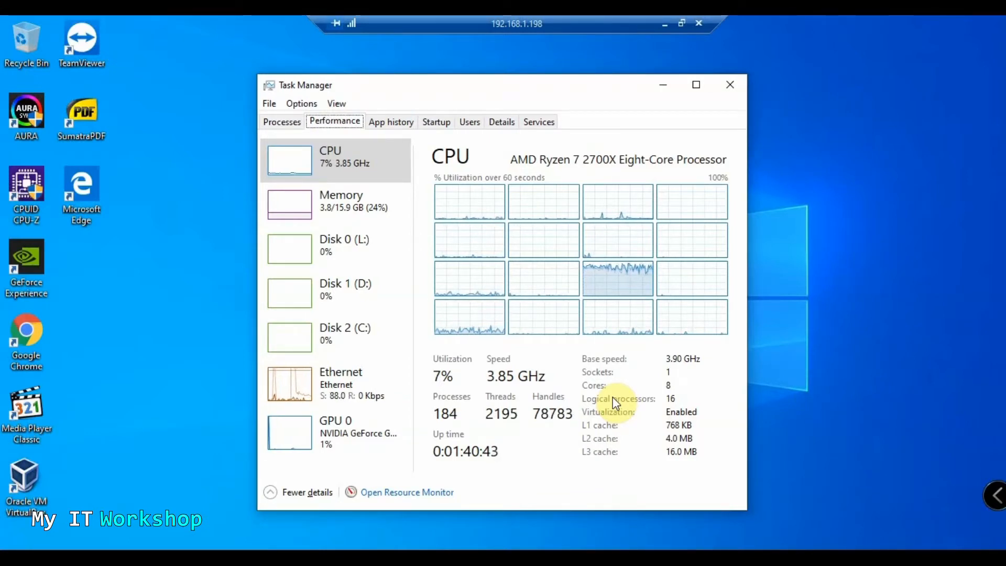
Minimize Task Manager, launch VirtualBox Manager from its desktop icon, and move its window aside
left_click(663, 85)
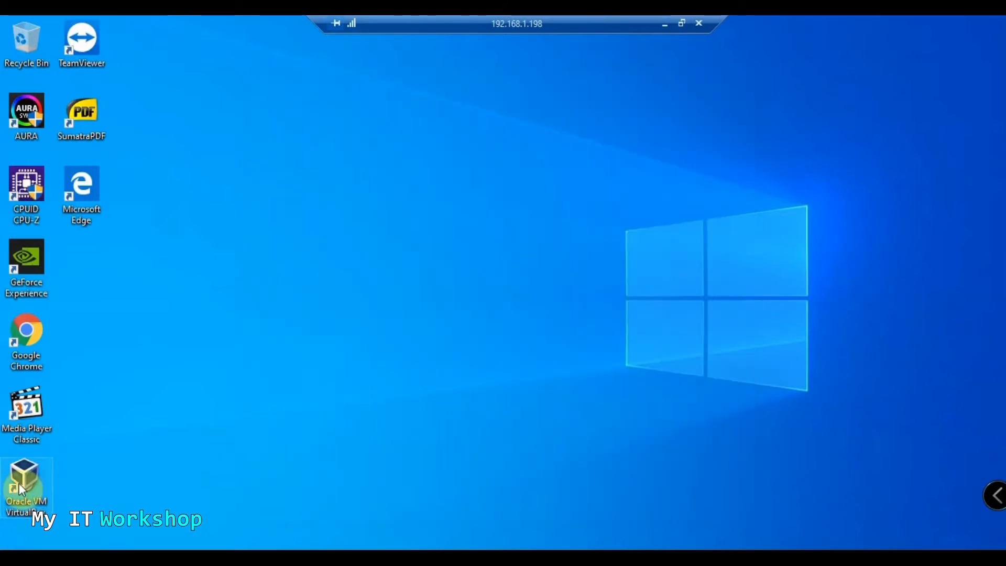
double_click(30, 471)
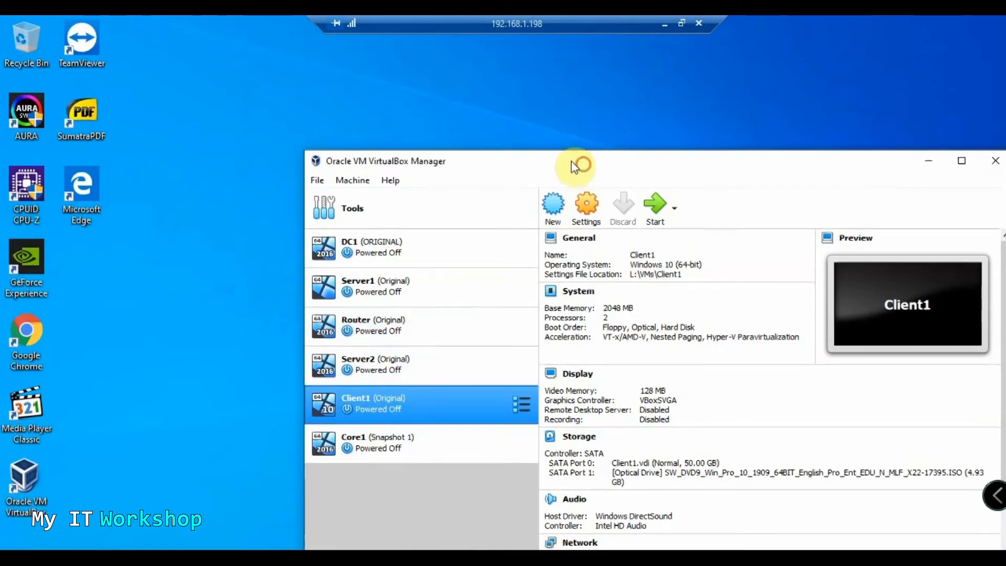
left_click_drag(572, 162, 422, 57)
left_click(846, 56)
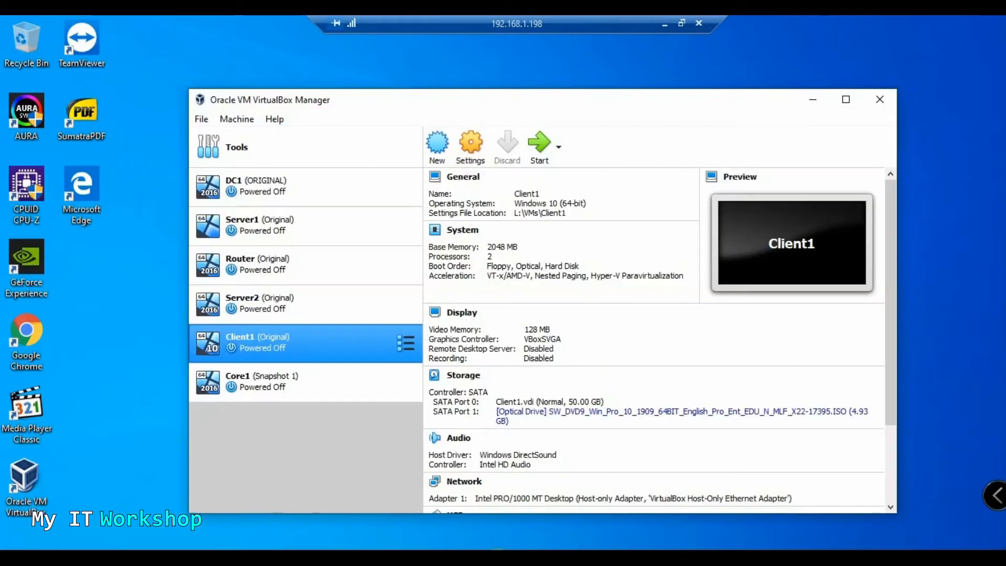
left_click_drag(522, 101, 503, 83)
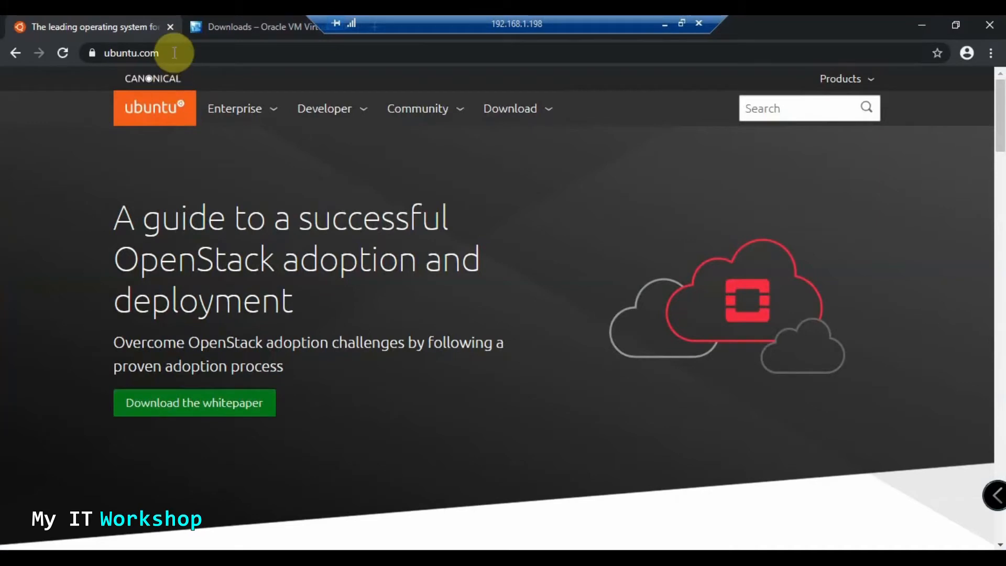
Start the Ubuntu Desktop 18.04 LTS download from ubuntu.com's Download menu
left_click(173, 48)
left_click(79, 150)
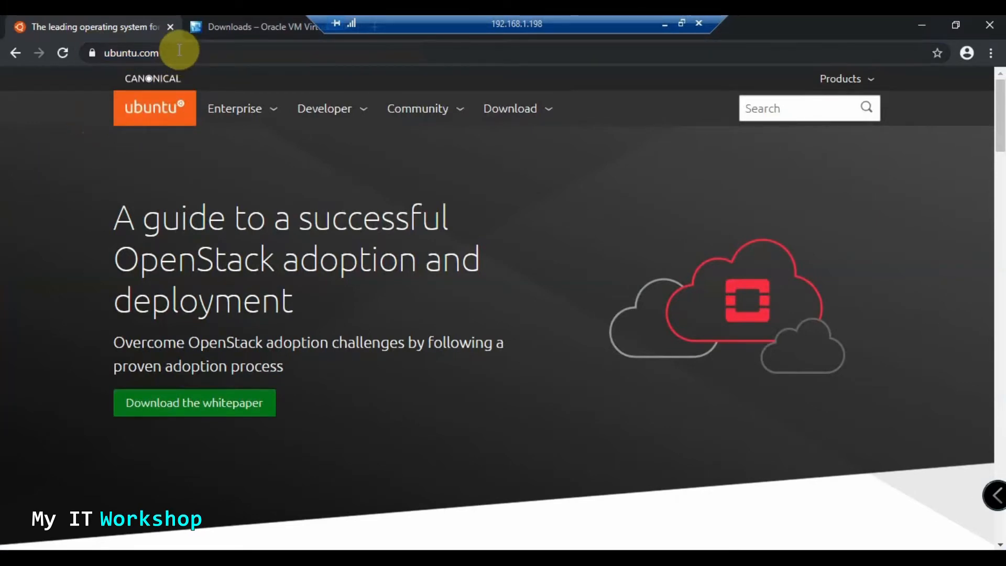
left_click(547, 120)
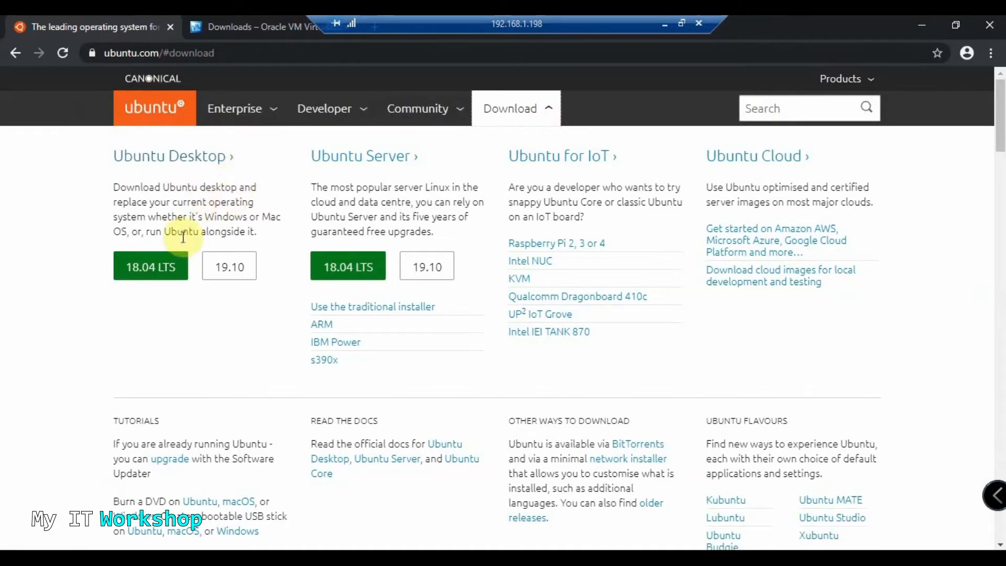
left_click(164, 276)
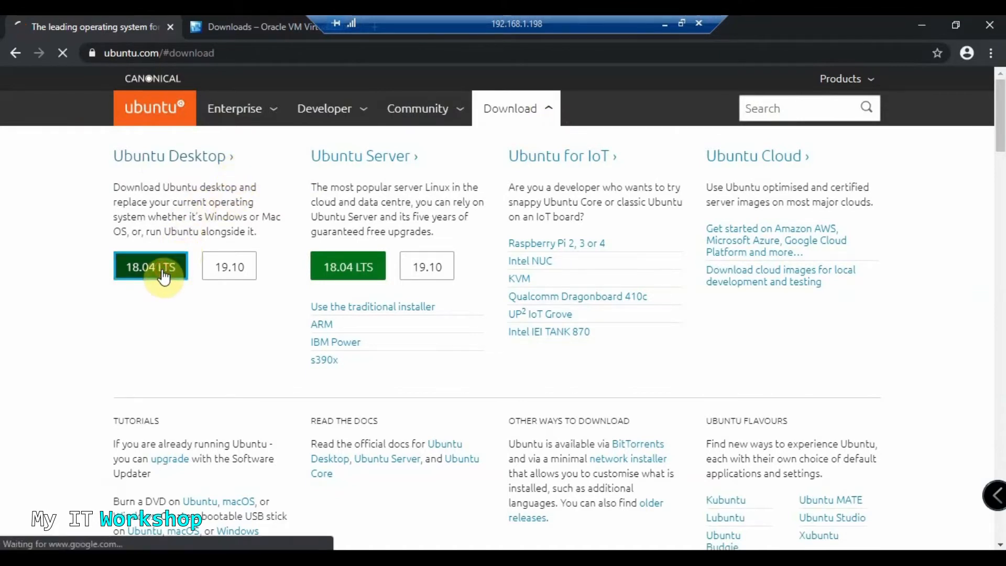
Cancel the Ubuntu ISO download from the Chrome download bar
scroll(291, 287, "down", 2)
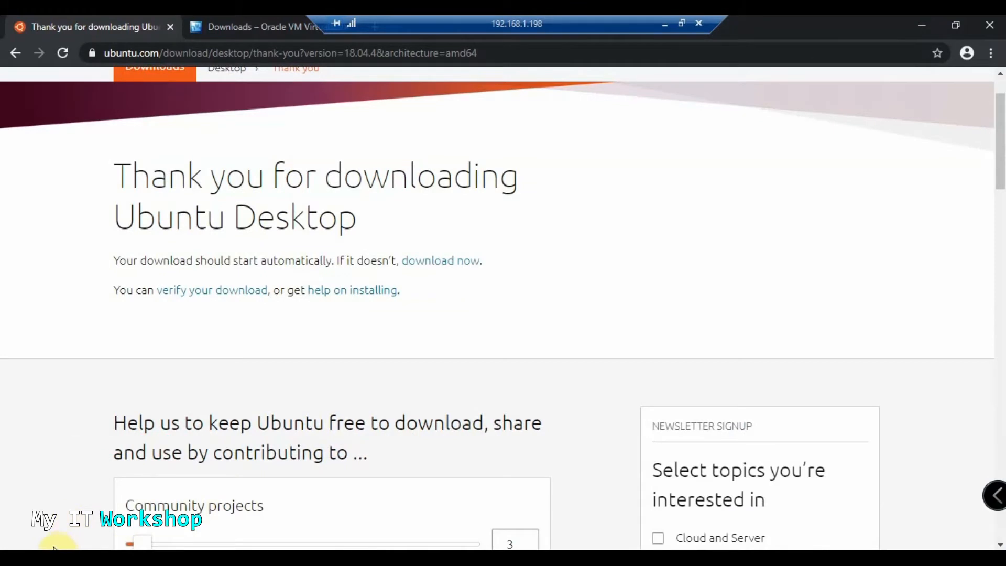
left_click(152, 533)
left_click(173, 509)
scroll(131, 285, "up", 2)
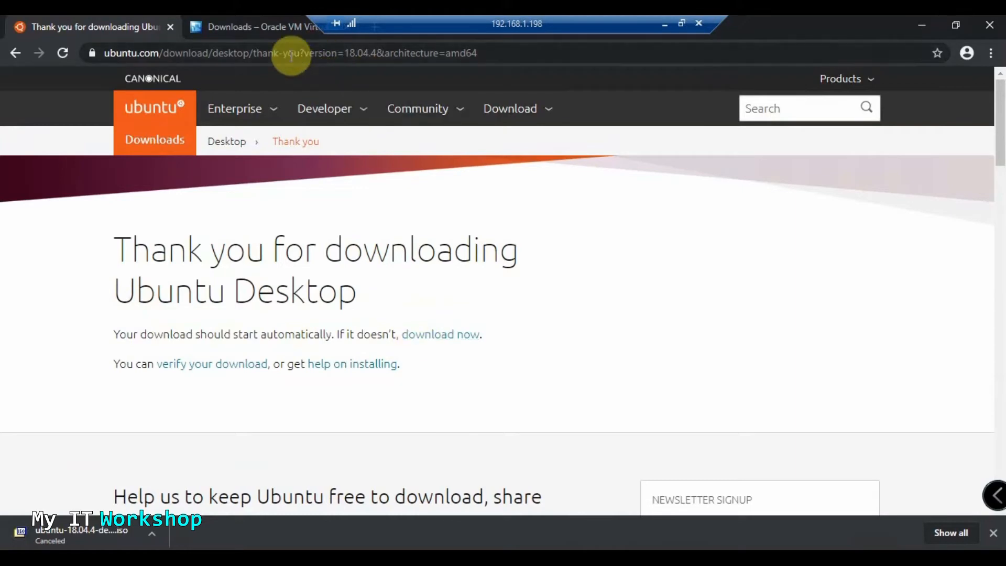
scroll(278, 227, "up", 2)
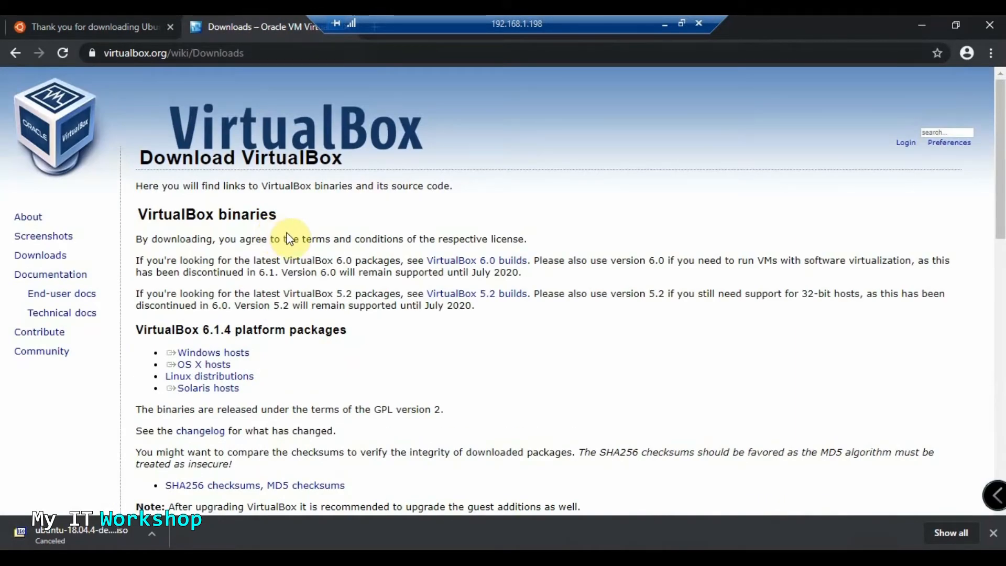
Scroll the VirtualBox Downloads page to the VirtualBox 6.1.4 platform packages
scroll(292, 227, "down", 1)
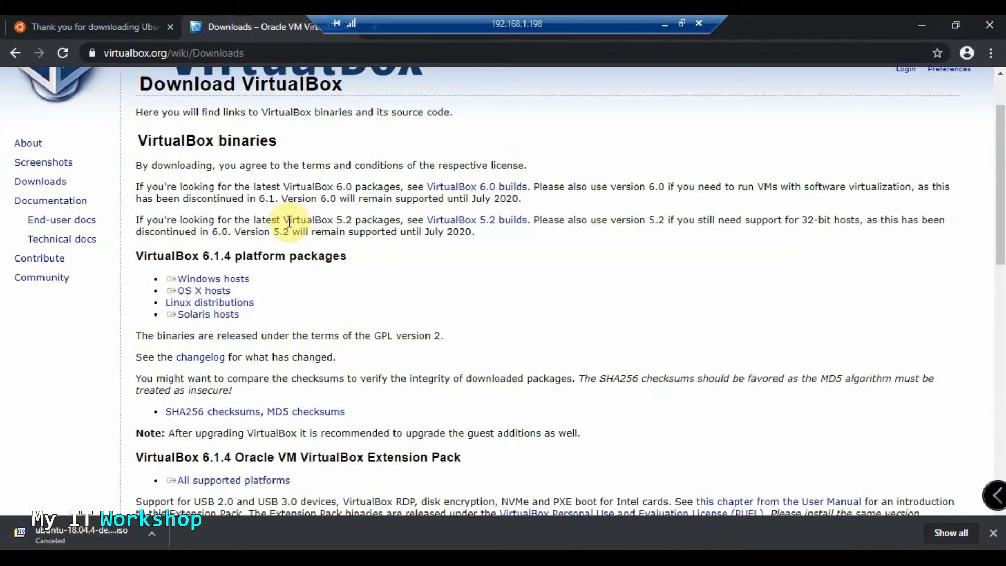
scroll(289, 221, "down", 3)
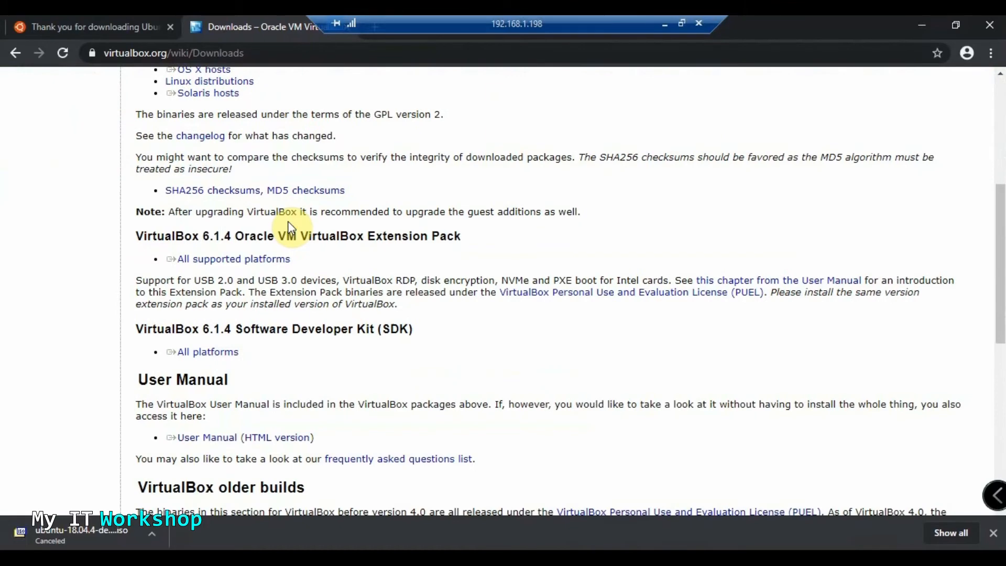
scroll(290, 225, "up", 1)
scroll(288, 226, "up", 1)
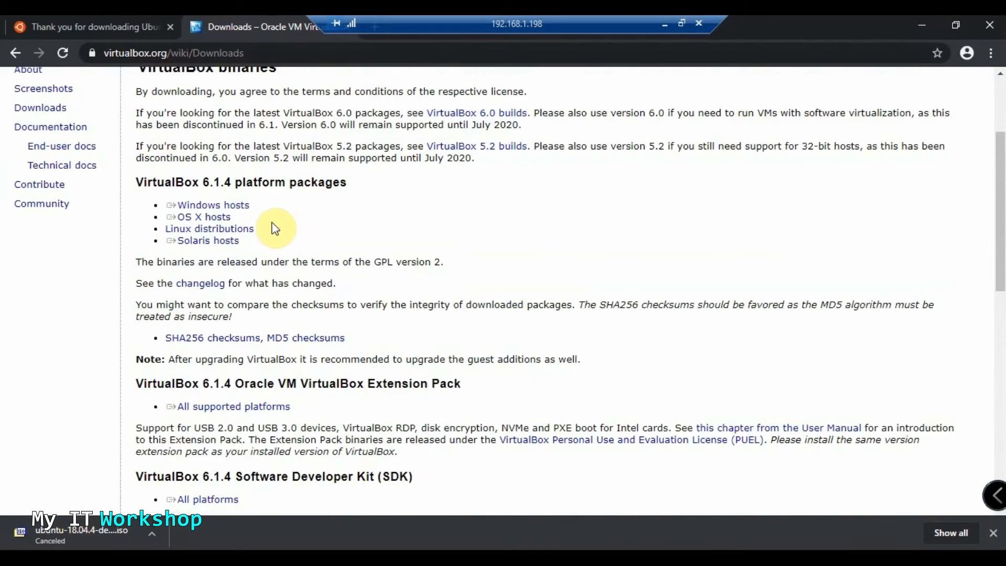
scroll(274, 226, "up", 1)
double_click(159, 265)
left_click(218, 262)
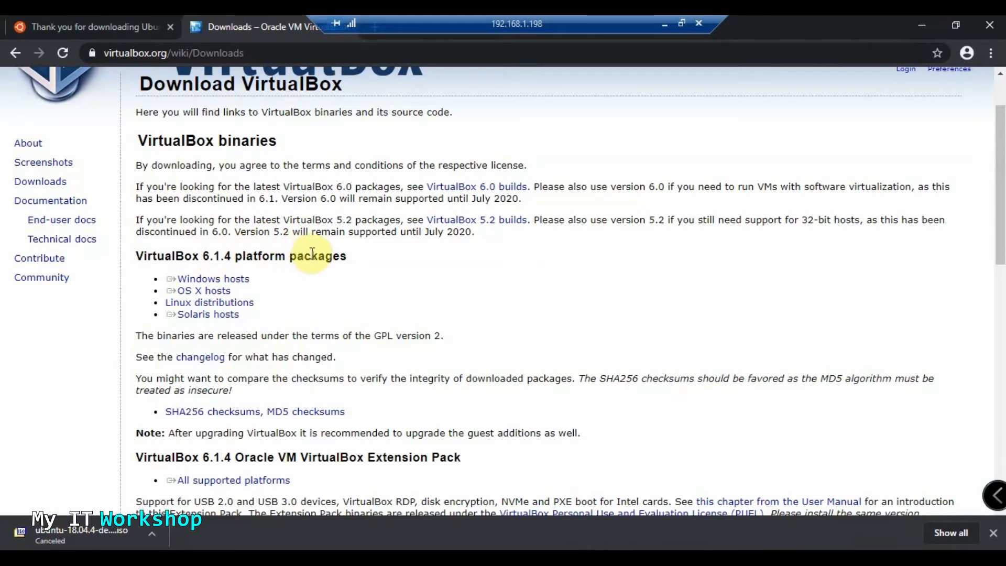
Highlight the Windows hosts package link, then minimize Chrome
left_click_drag(161, 291, 225, 292)
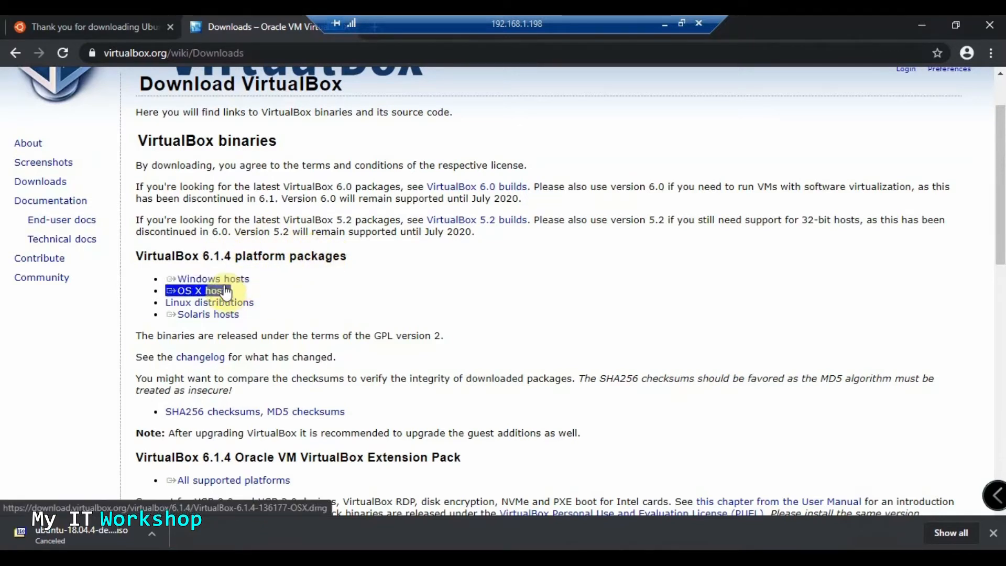
triple_click(234, 283)
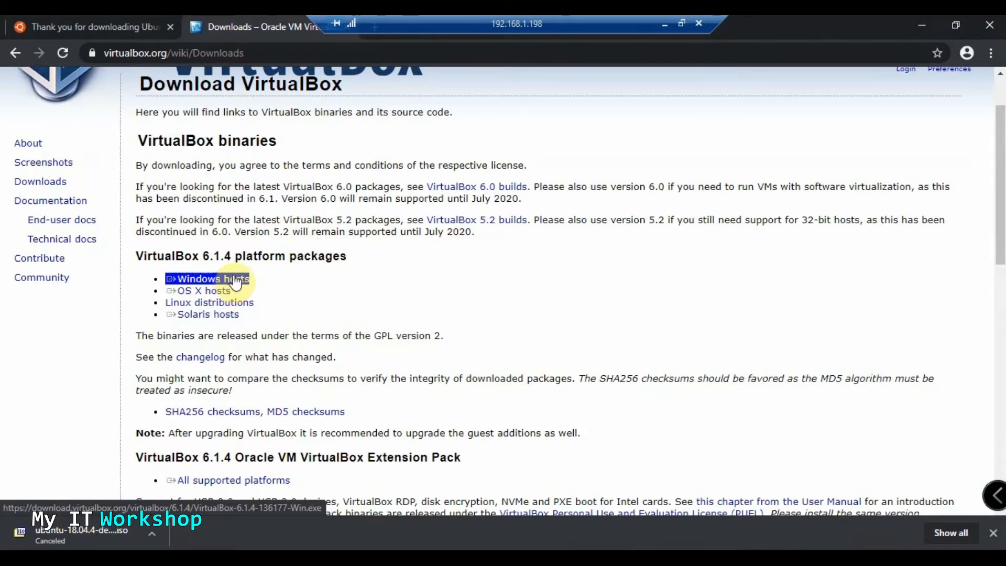
left_click(370, 197)
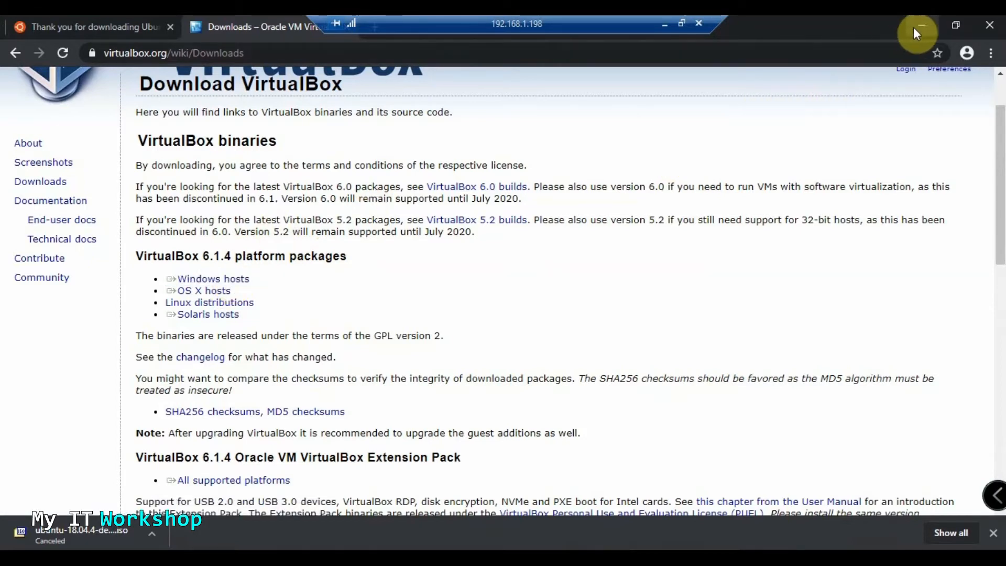
left_click(241, 279)
left_click(260, 301)
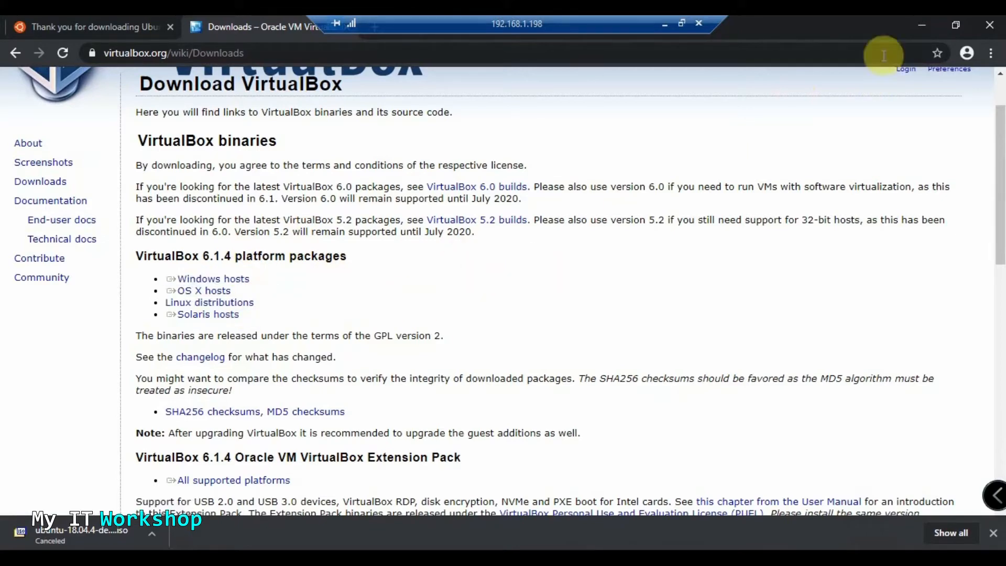
left_click(923, 26)
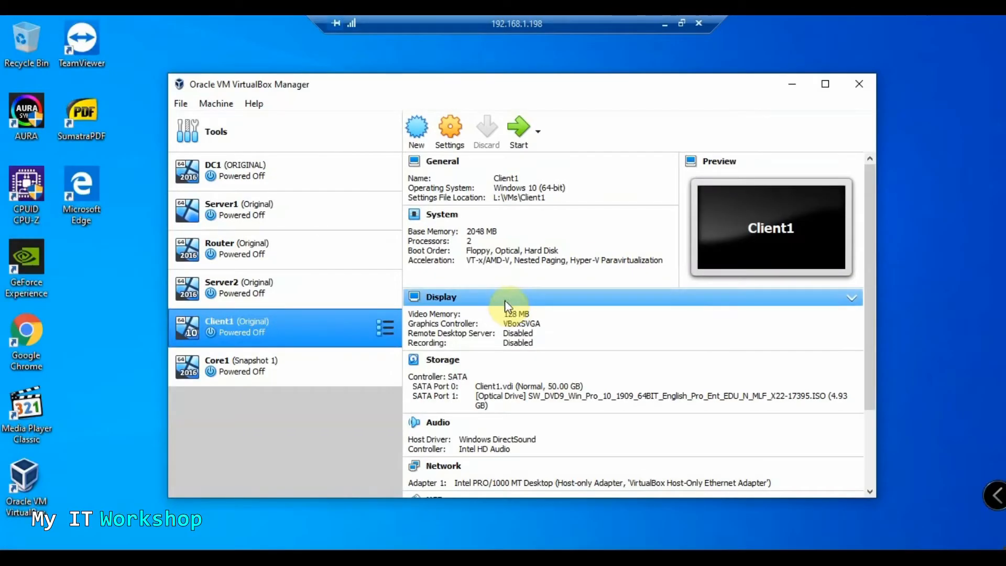
Bring up File Explorer and look at the ISO files on New Volume (D:)
left_click(427, 560)
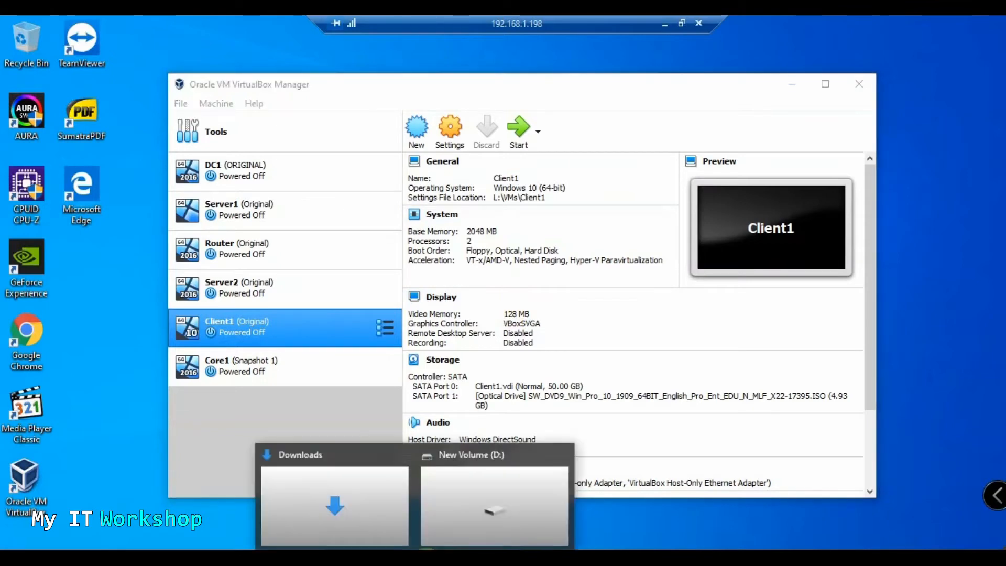
left_click(461, 505)
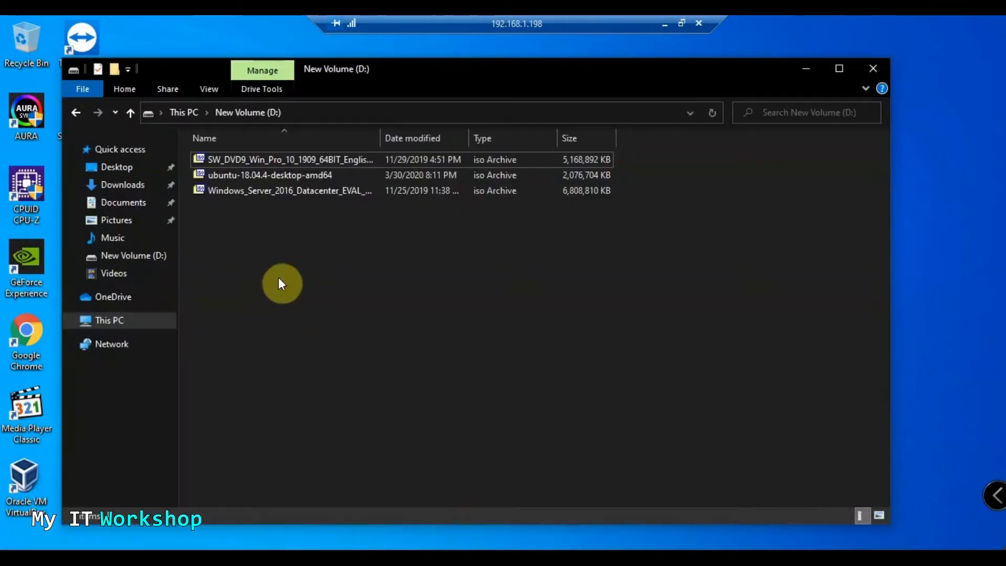
left_click(77, 113)
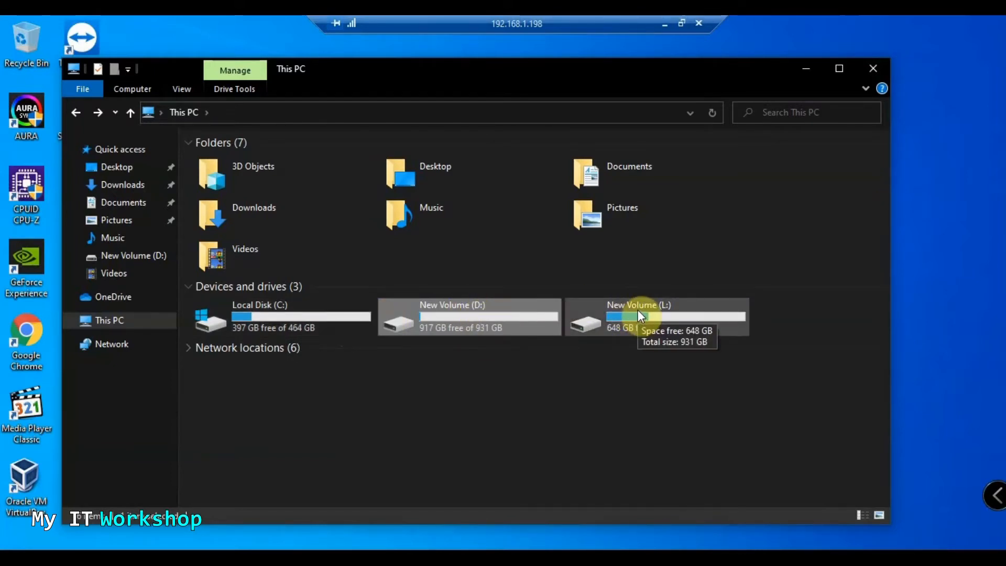
double_click(509, 317)
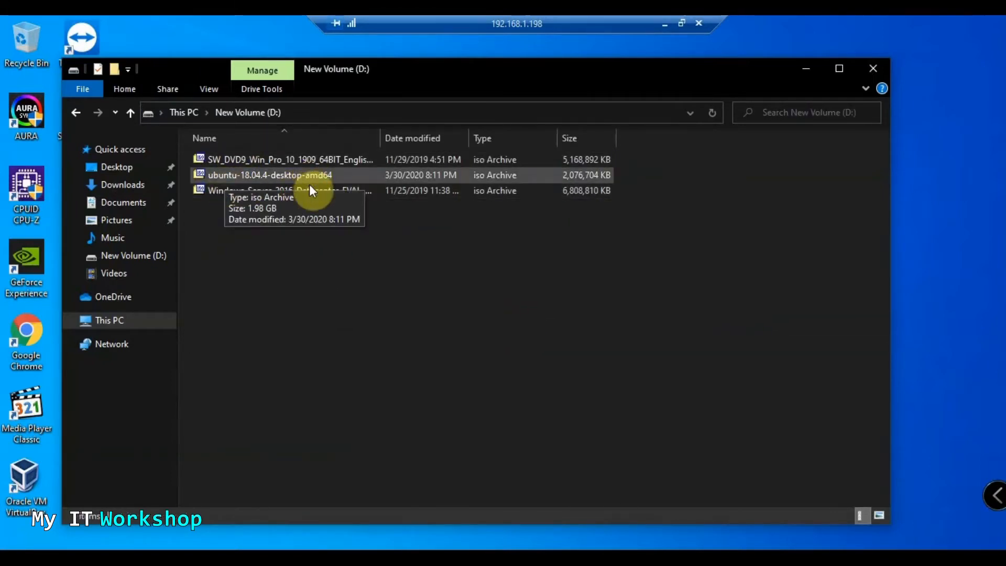
left_click(76, 112)
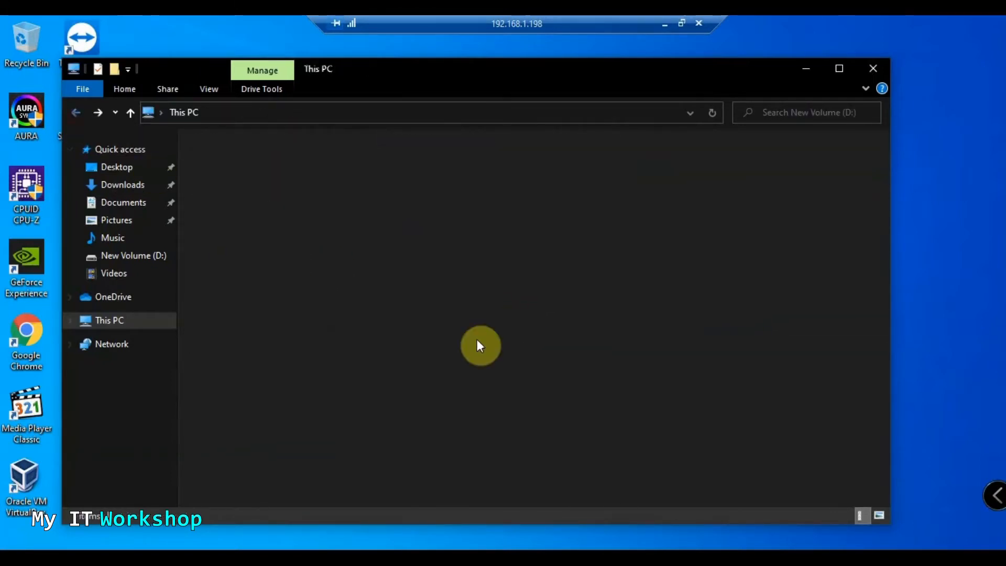
Open the VMs folder on New Volume (L:), review it, then minimize File Explorer
double_click(655, 328)
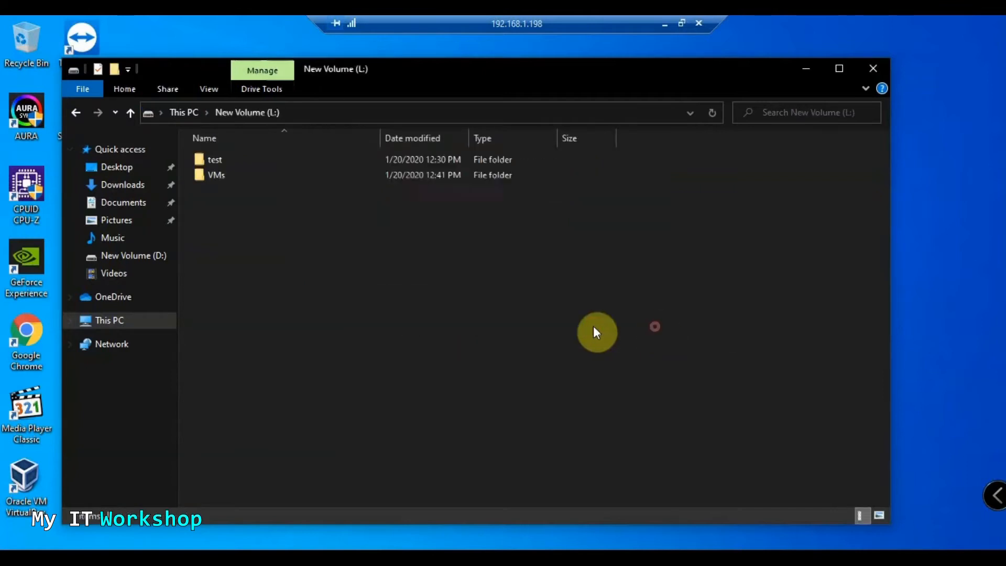
double_click(222, 179)
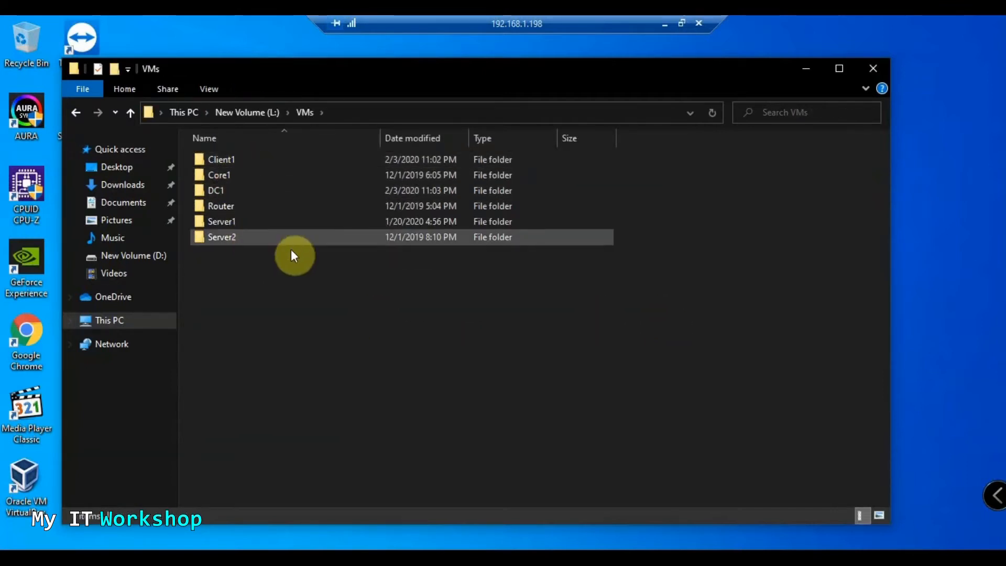
left_click(473, 559)
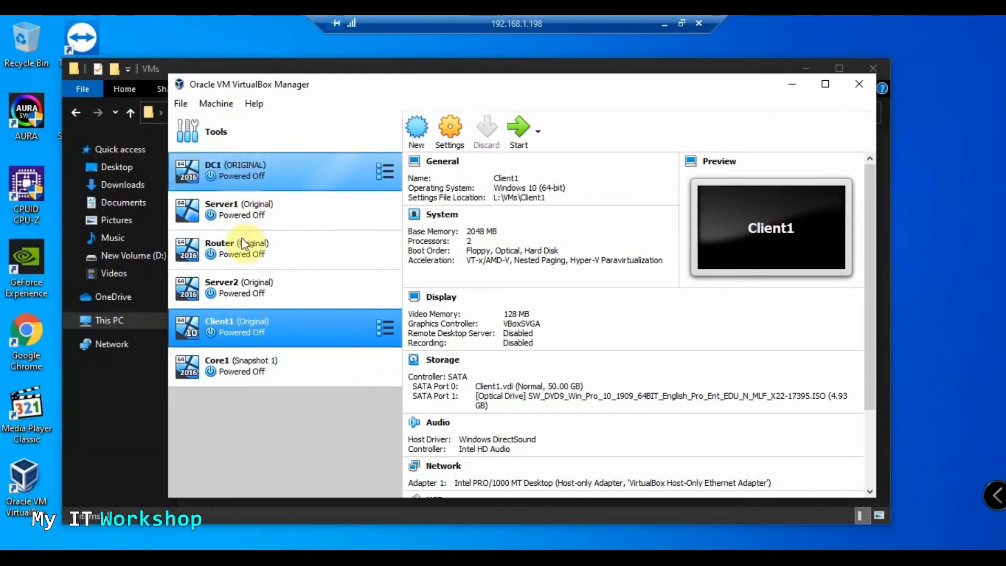
left_click(792, 84)
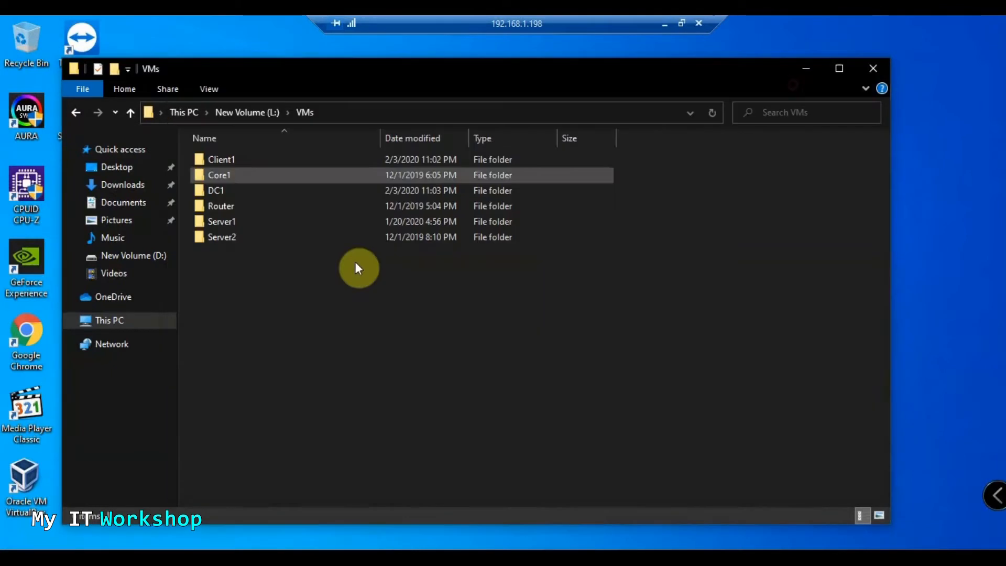
left_click(75, 111)
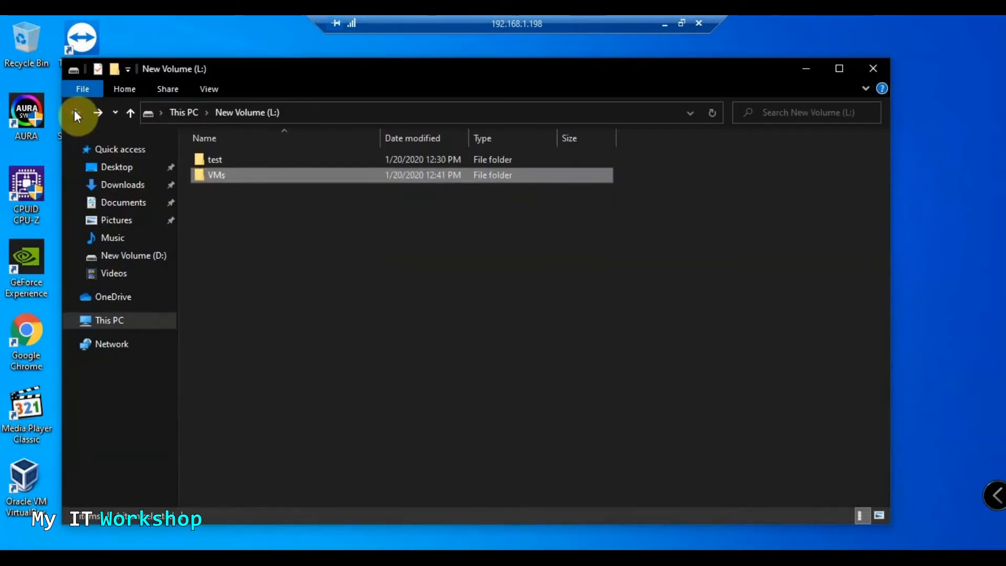
left_click(74, 115)
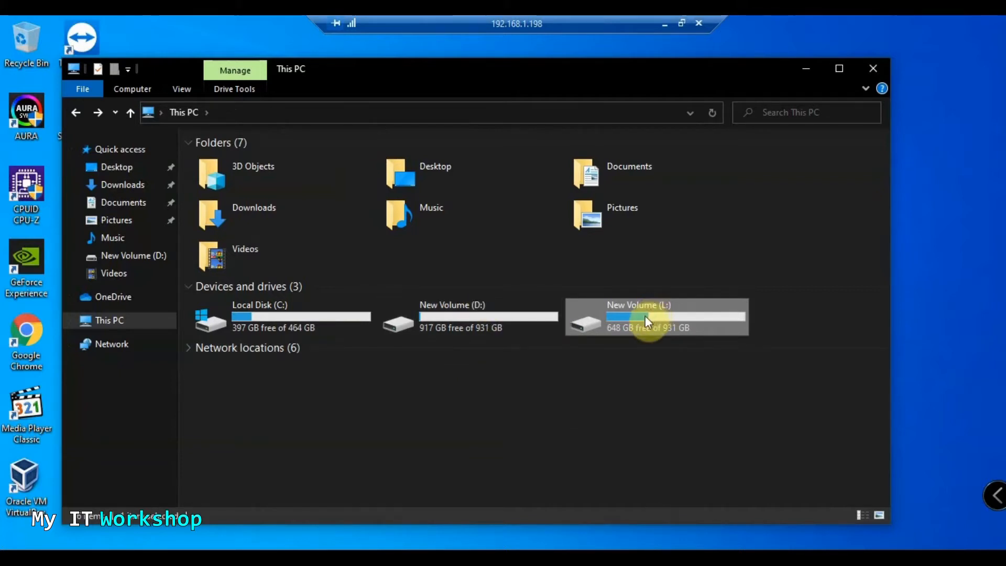
mouse_move(645, 317)
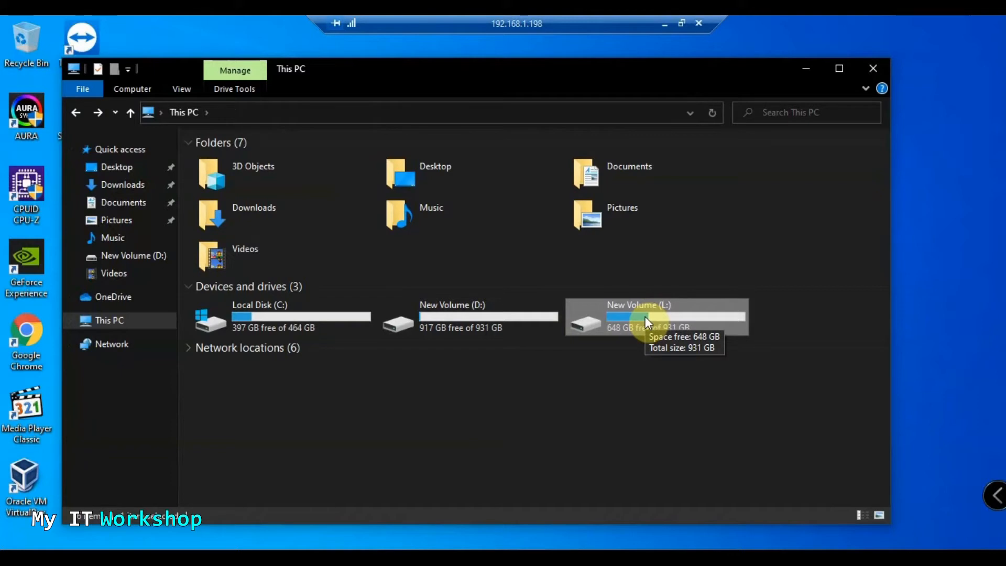
left_click(805, 74)
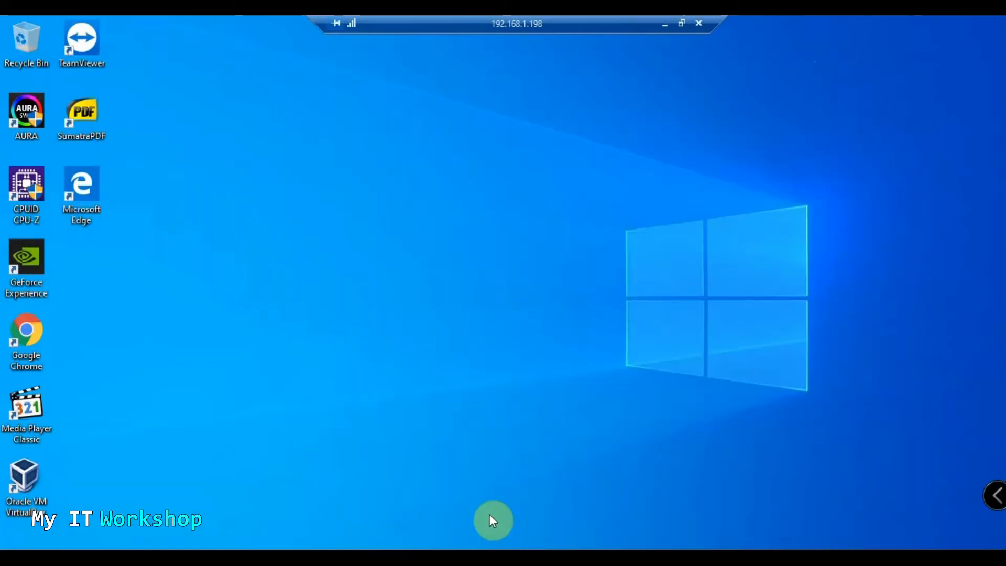
Start a new machine named Ubuntu with its machine folder set to L:\VMs
left_click(500, 560)
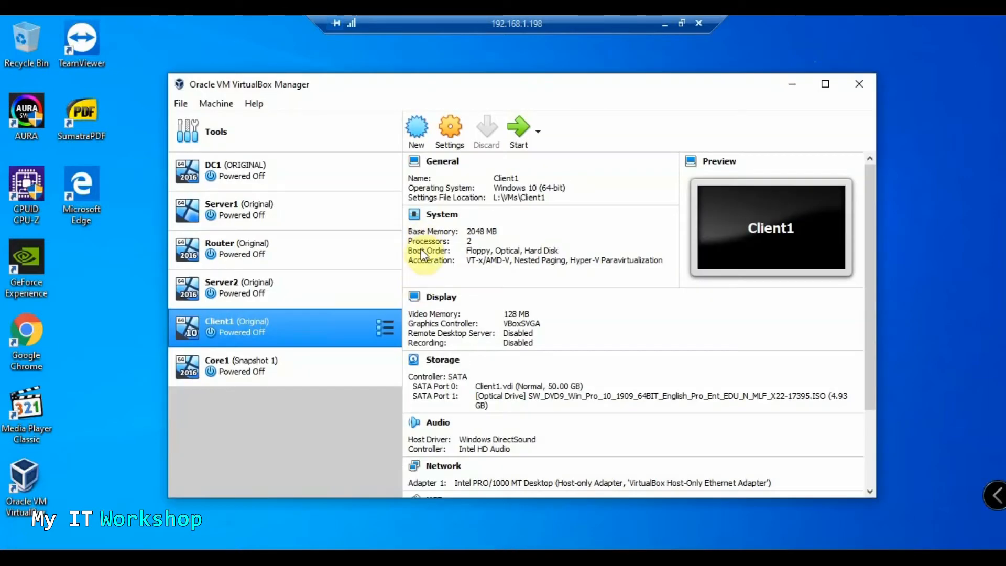
left_click_drag(457, 88, 447, 84)
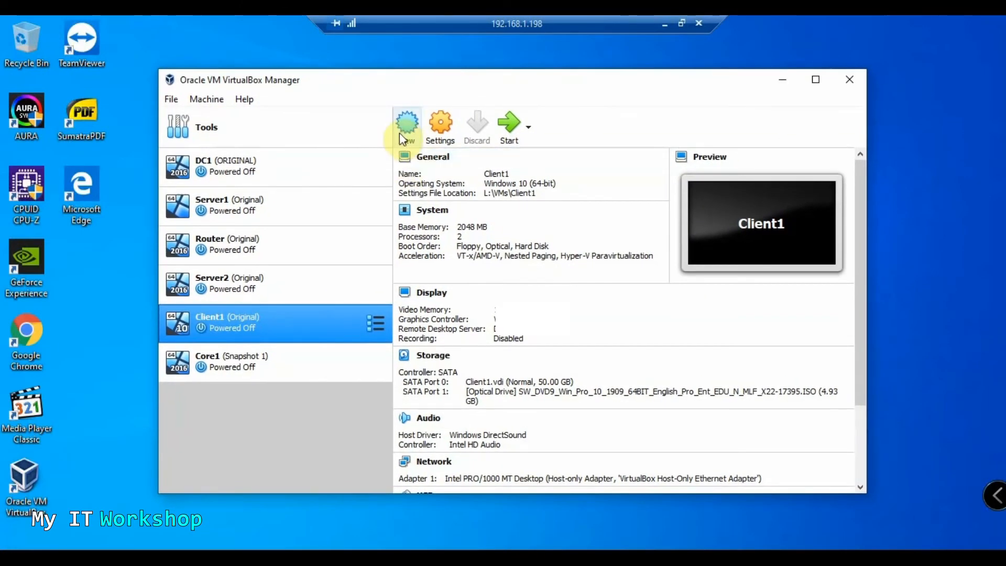
left_click(404, 131)
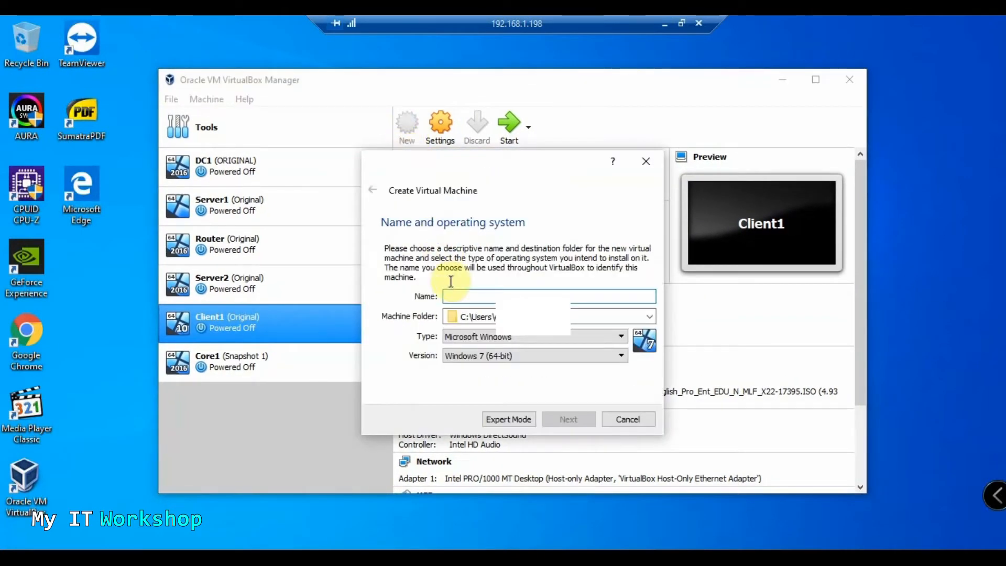
type("U")
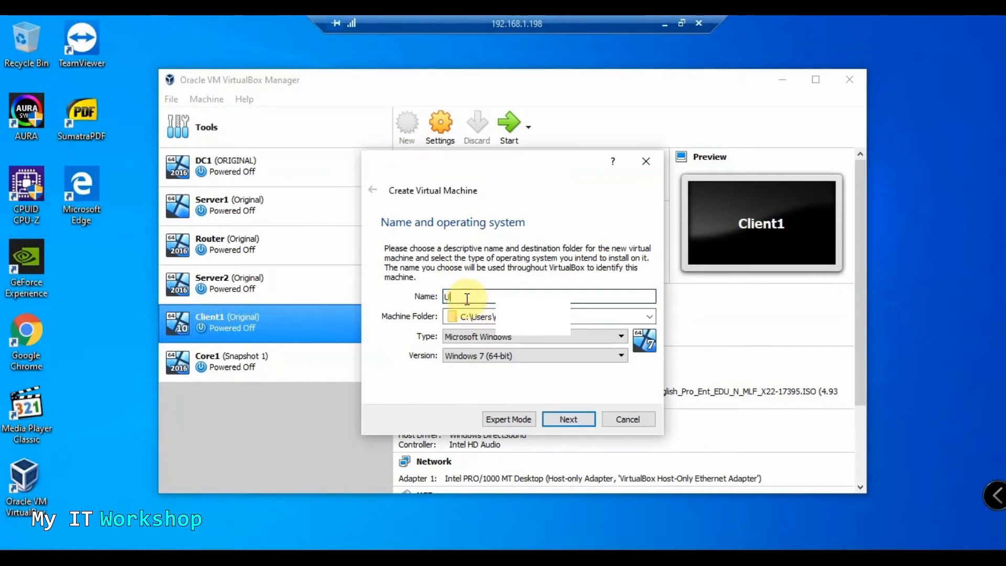
type("buntu")
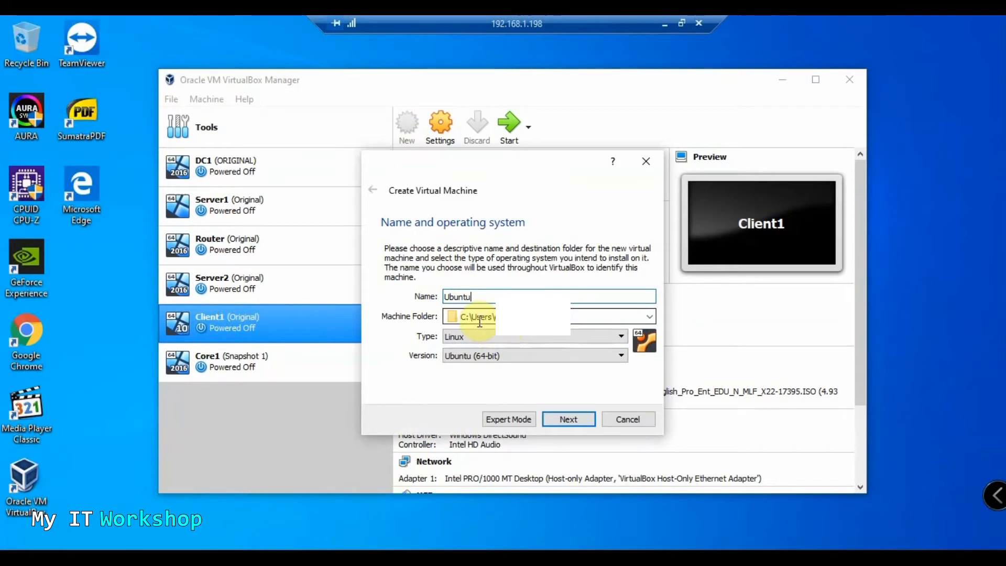
left_click(649, 317)
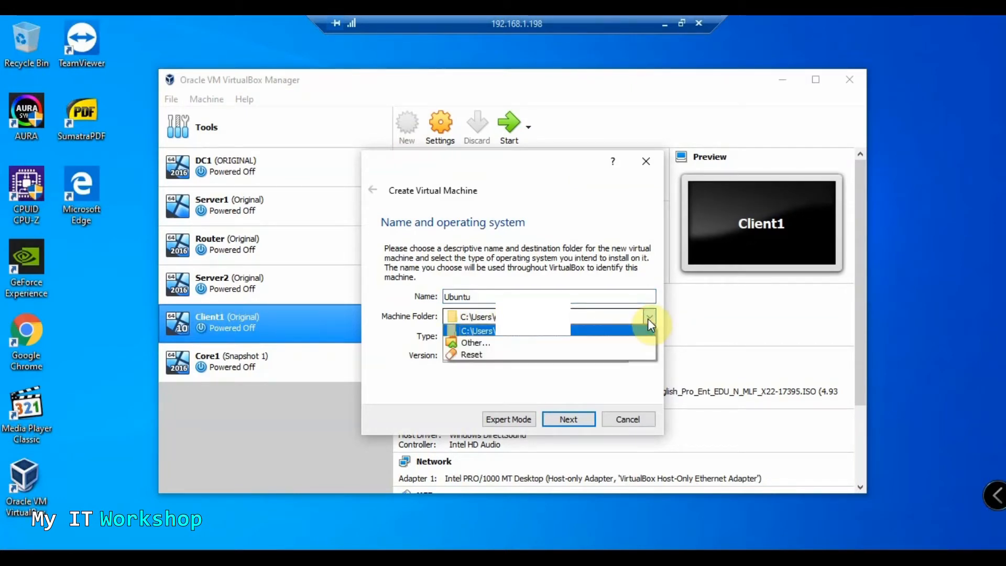
left_click(573, 344)
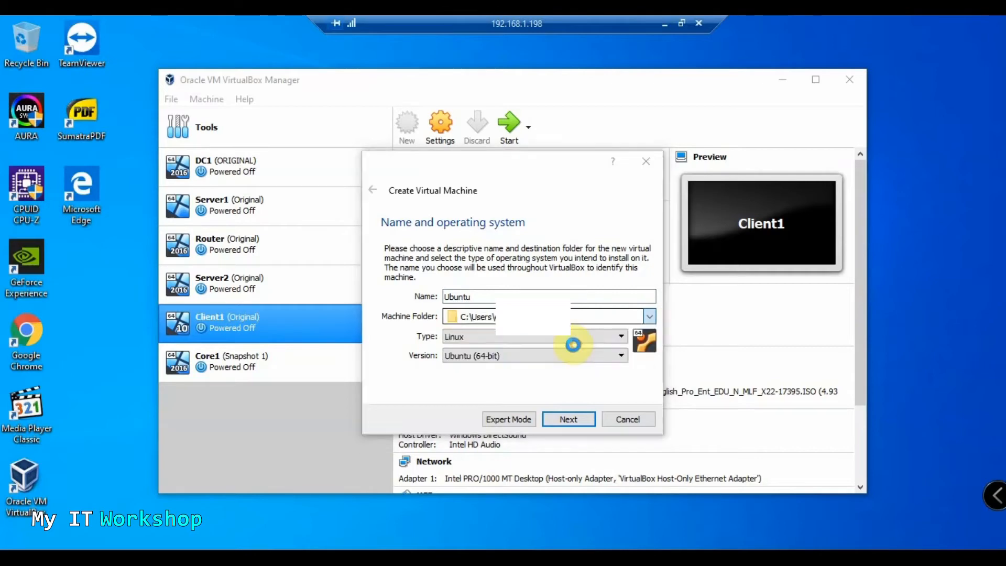
double_click(585, 359)
left_click(513, 275)
left_click(716, 482)
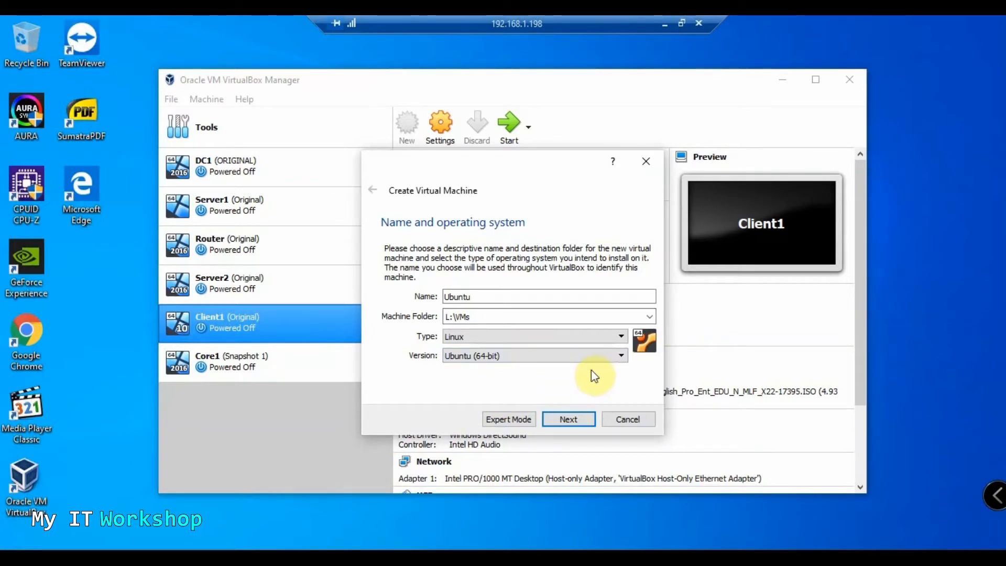
Keep type Linux and version Ubuntu (64-bit), then continue to the memory size step
left_click(612, 337)
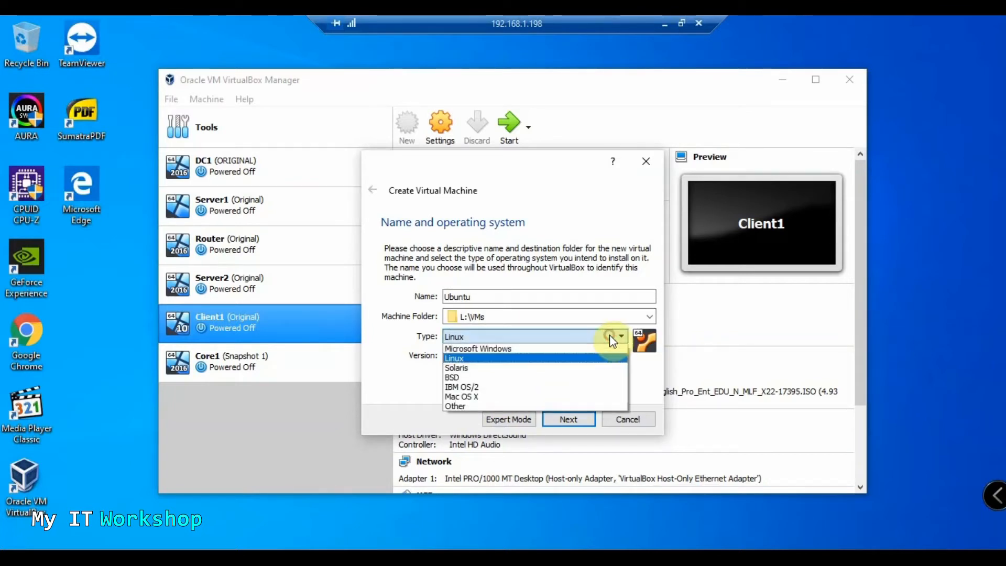
left_click(504, 356)
left_click(487, 356)
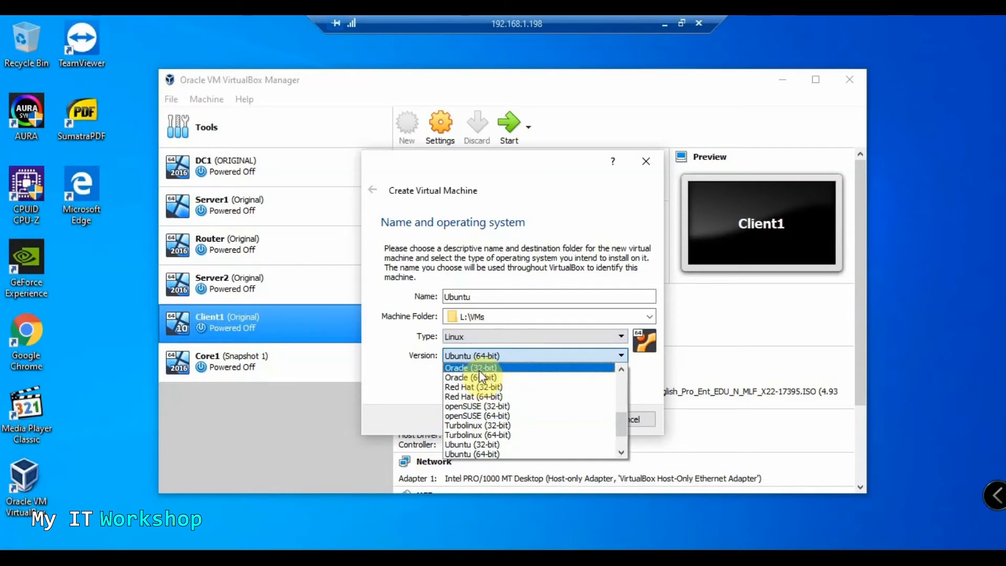
scroll(471, 425, "up", 5)
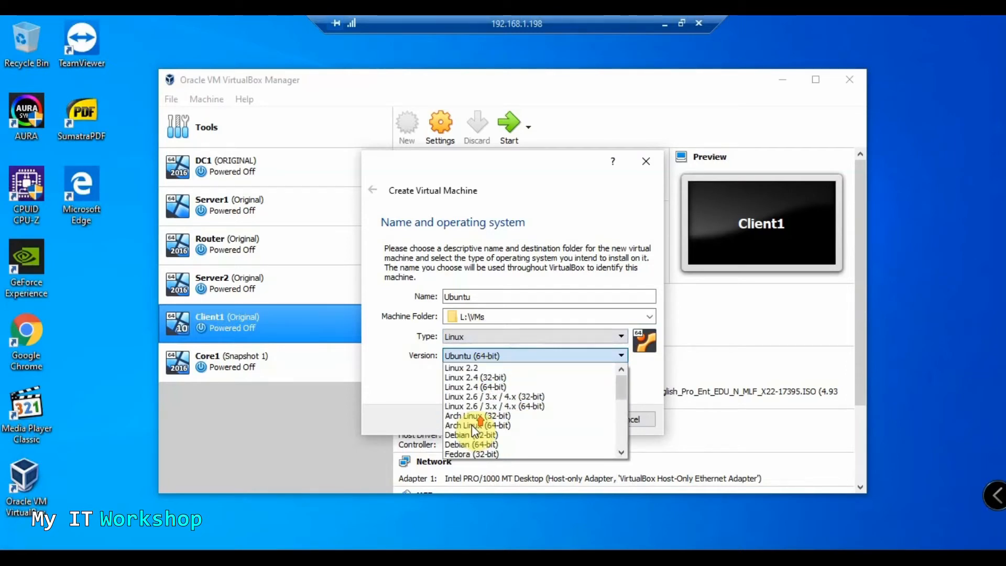
scroll(477, 409, "down", 5)
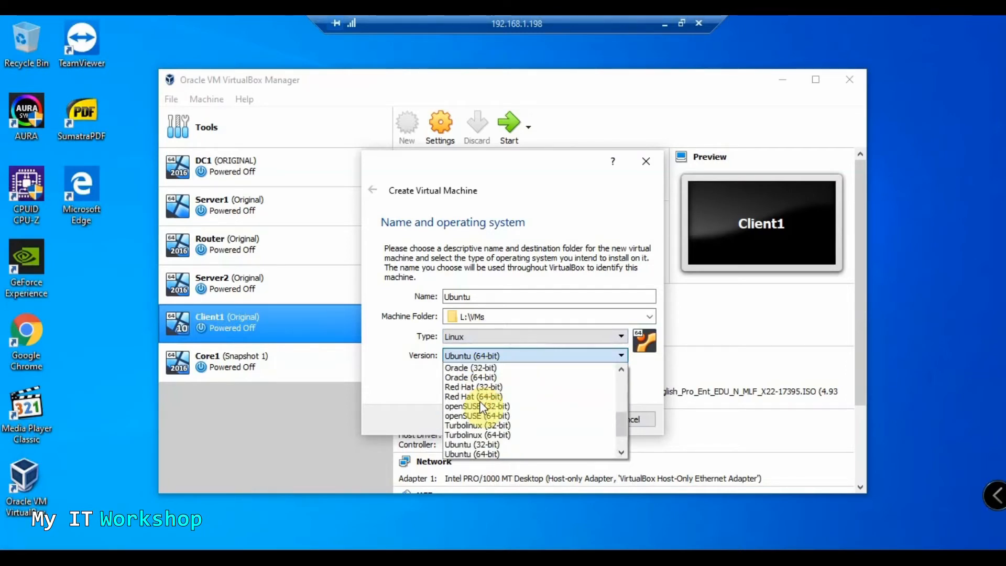
scroll(480, 401, "down", 2)
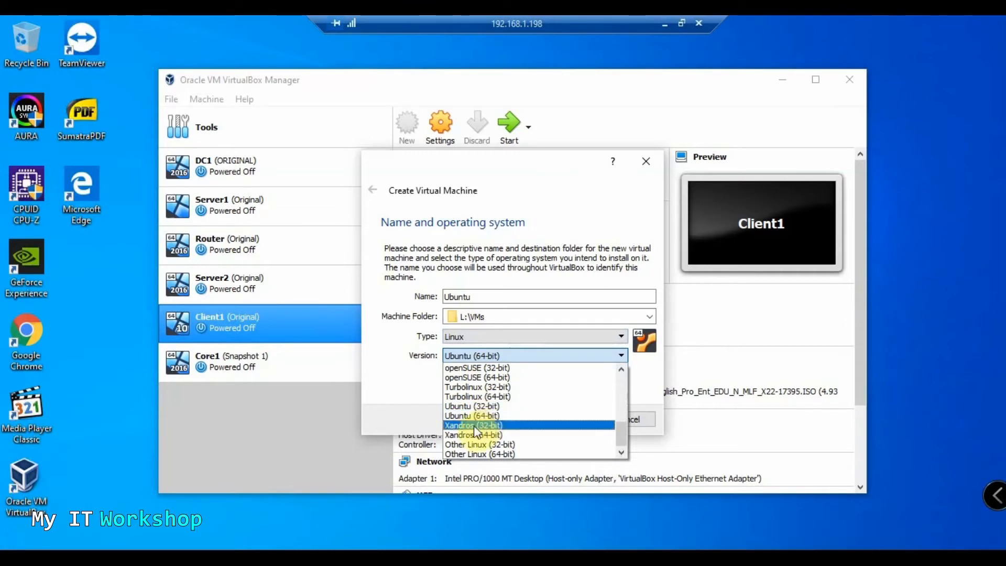
left_click(467, 416)
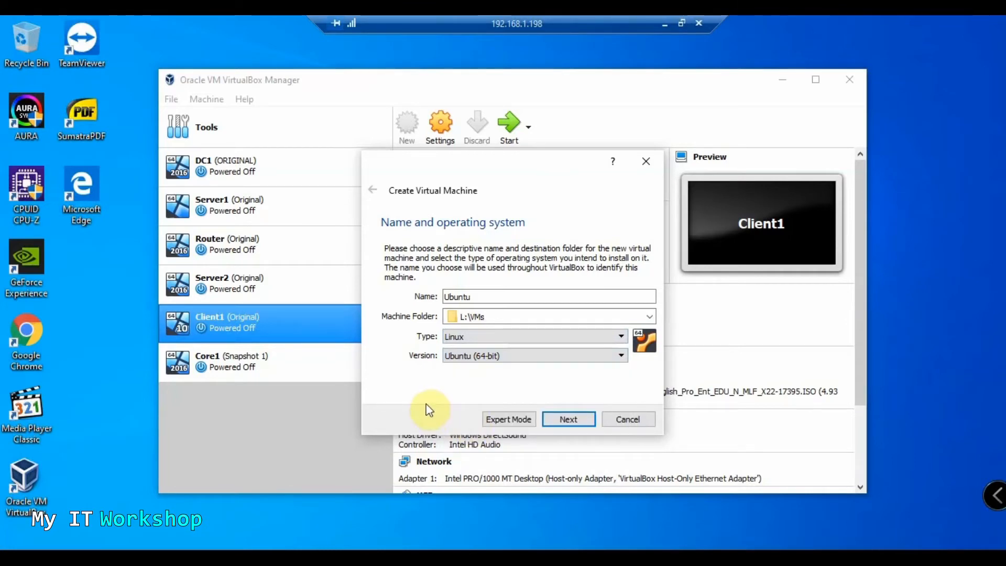
left_click(568, 421)
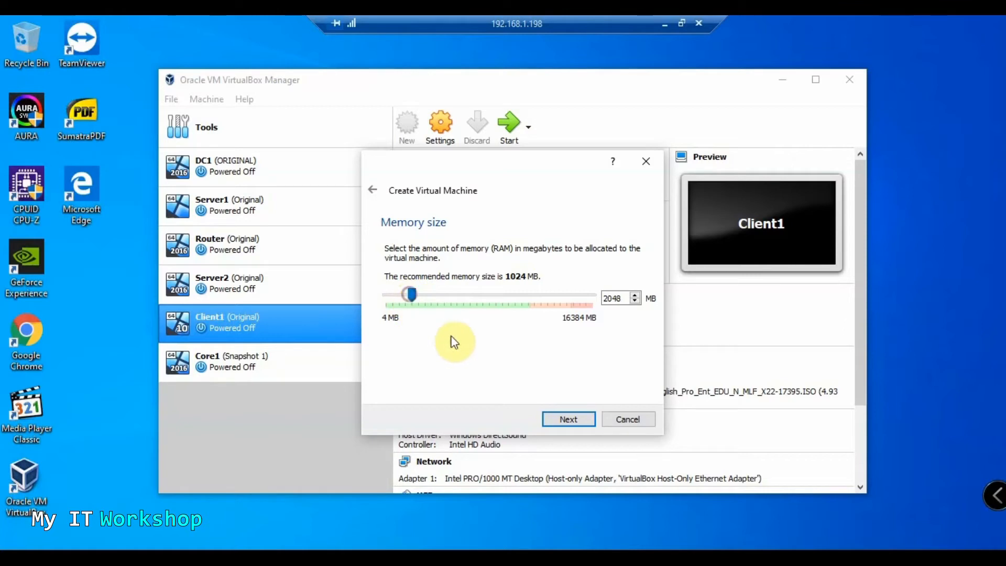
Accept 2048 MB of memory and choose to create a new virtual hard disk now
left_click(564, 415)
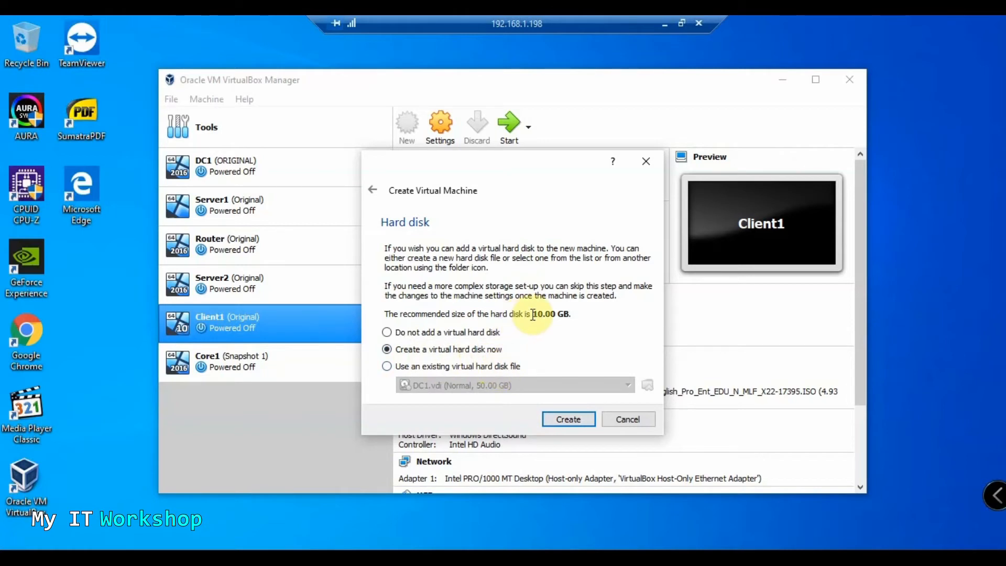
left_click(574, 418)
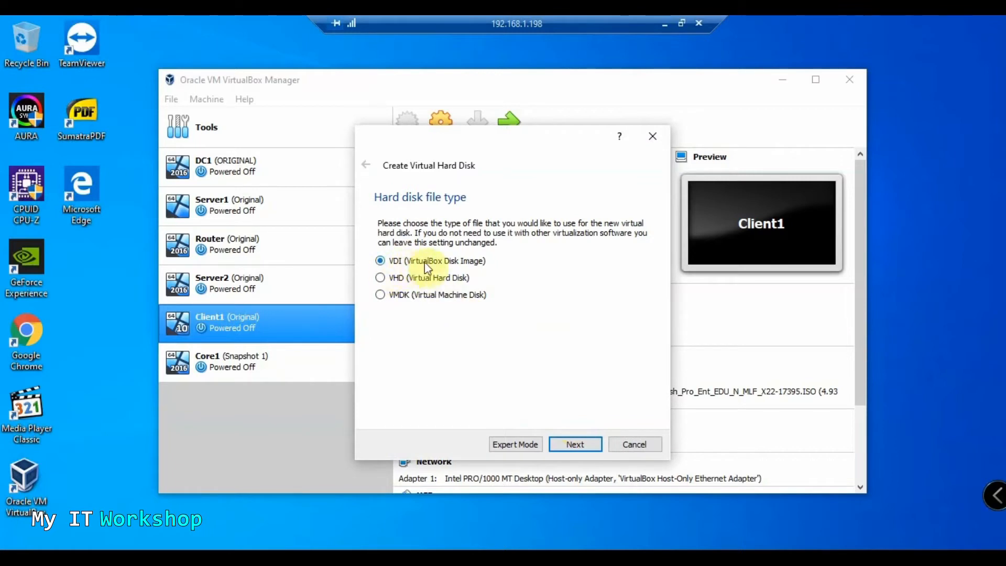
Create a fixed-size VDI disk of about 15.34 GB to finish the Ubuntu machine
left_click(566, 443)
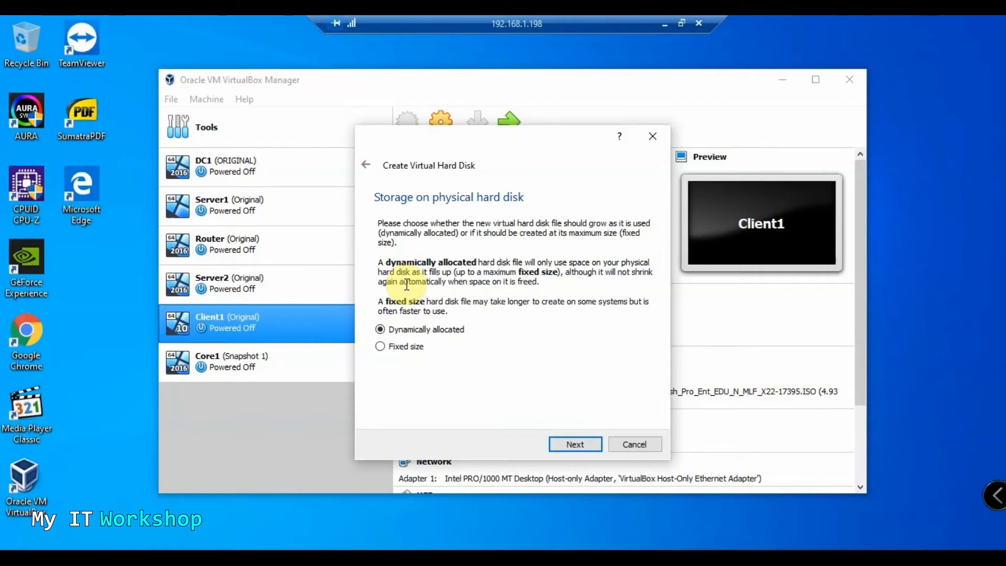
left_click(380, 346)
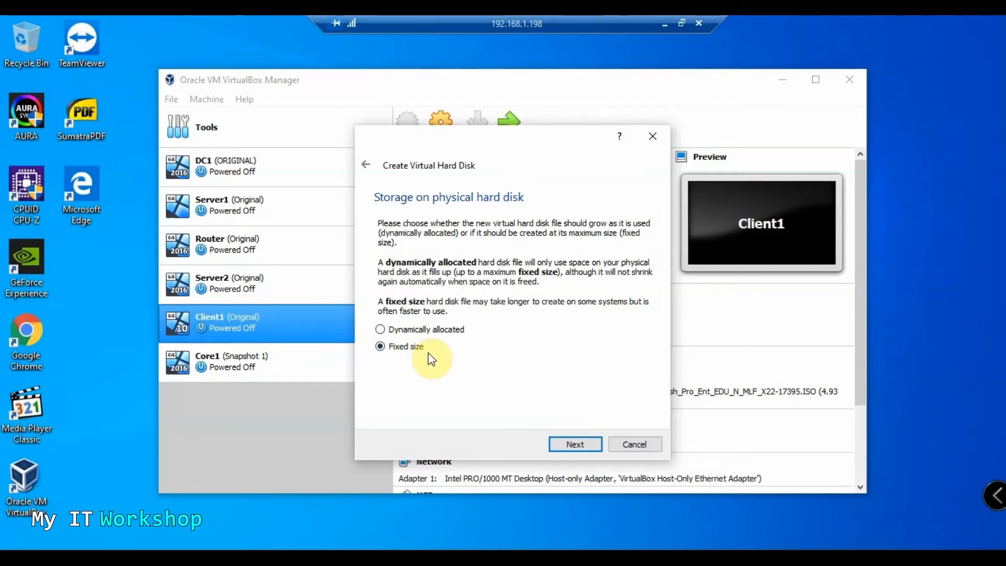
left_click(578, 443)
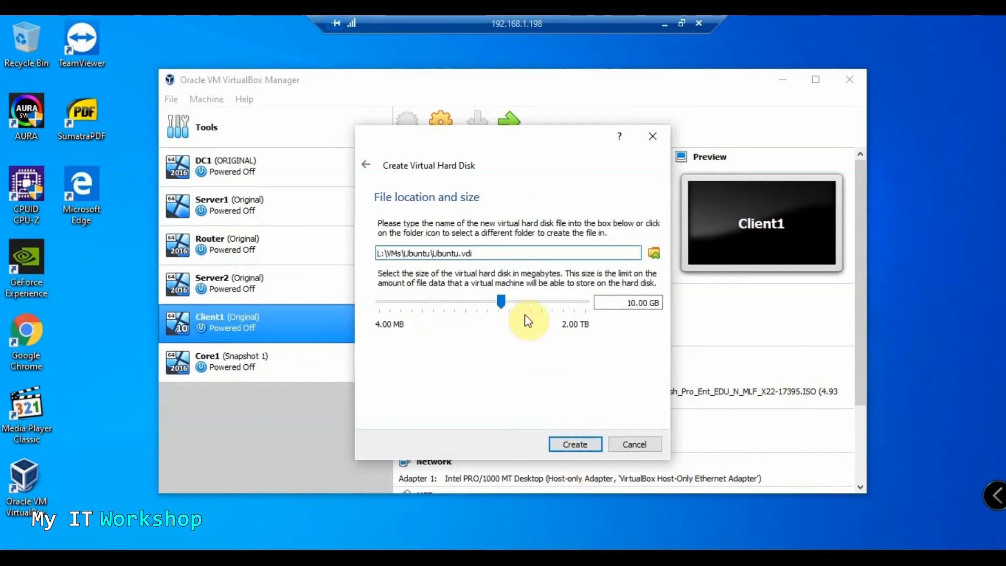
left_click_drag(507, 307, 509, 305)
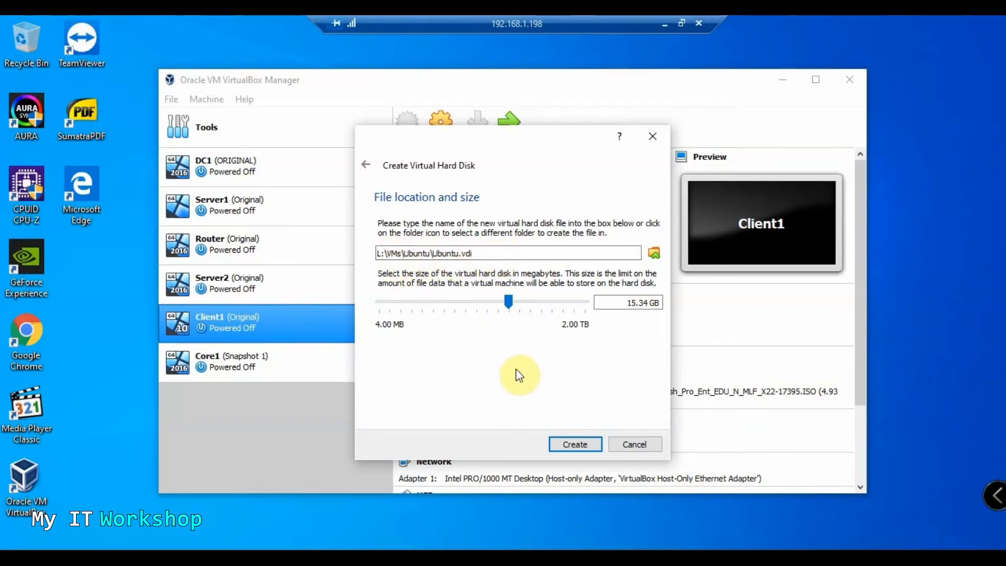
left_click(575, 444)
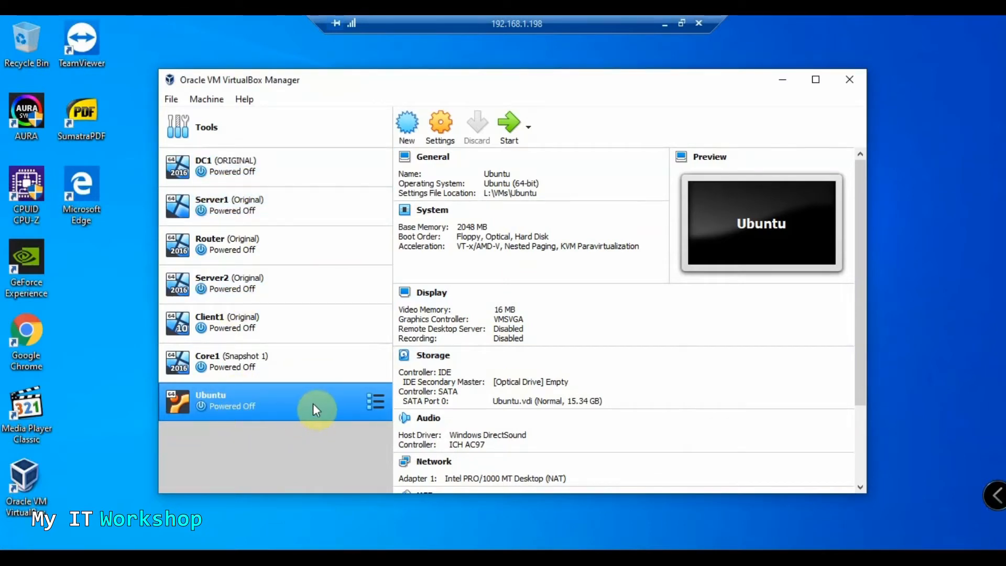
Open the Ubuntu machine's Settings after approving the admin prompts, review System > Processor, then close without changes
right_click(350, 403)
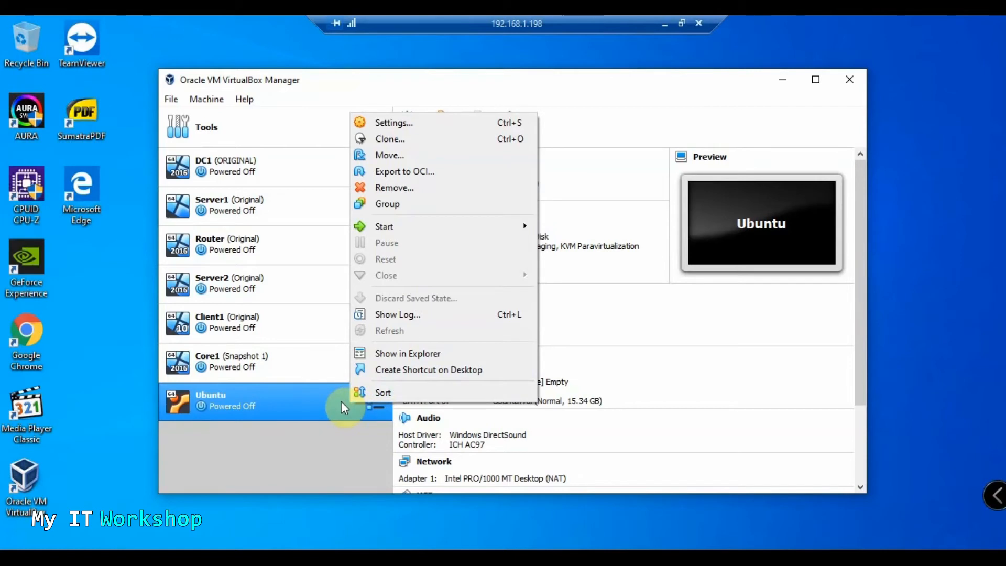
left_click(350, 462)
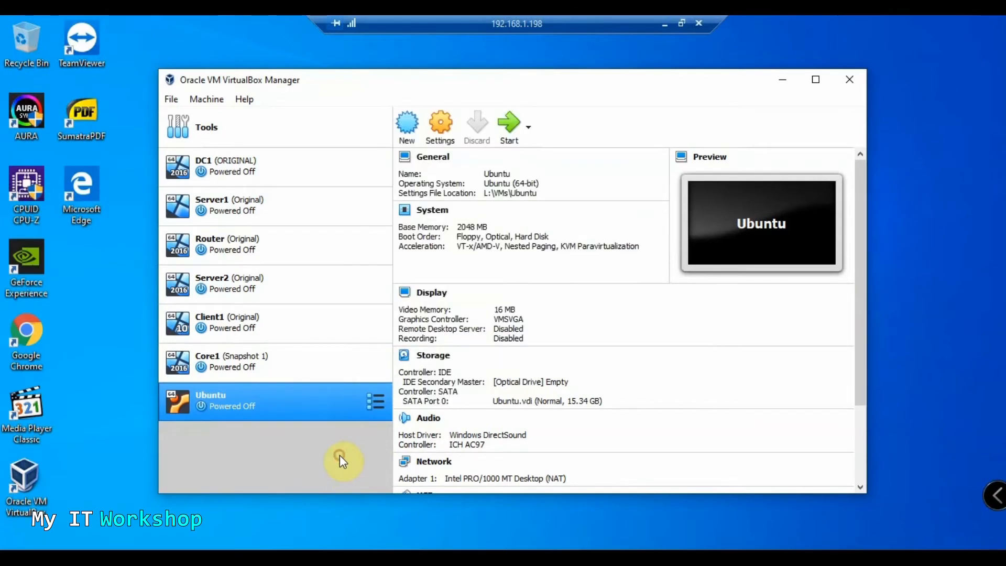
left_click(349, 369)
left_click(284, 411)
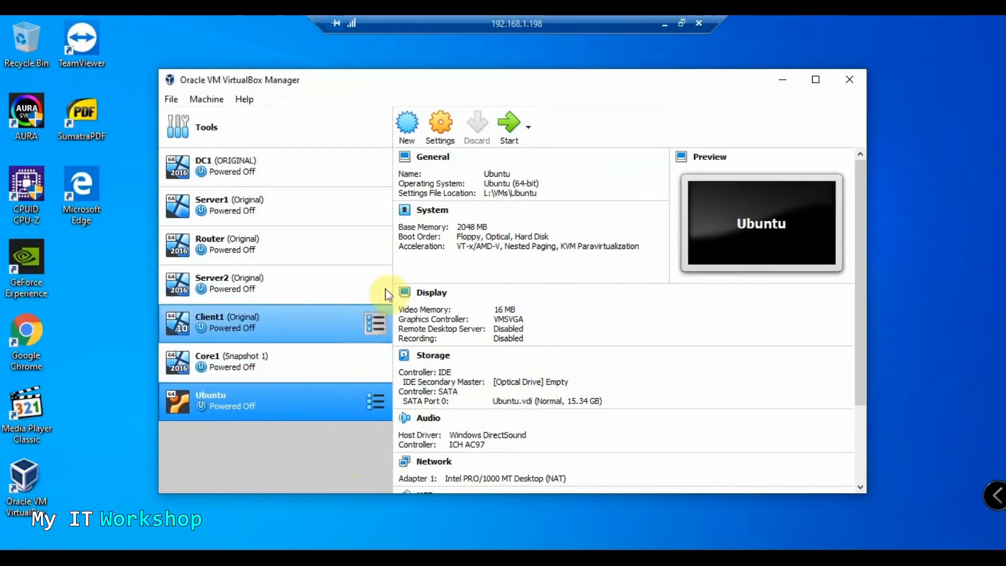
left_click(438, 134)
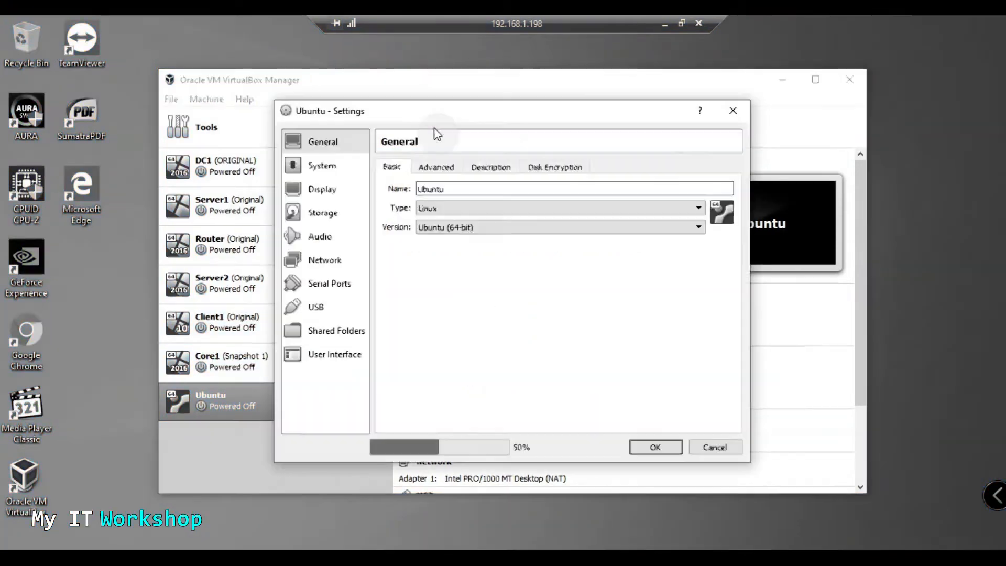
left_click(438, 389)
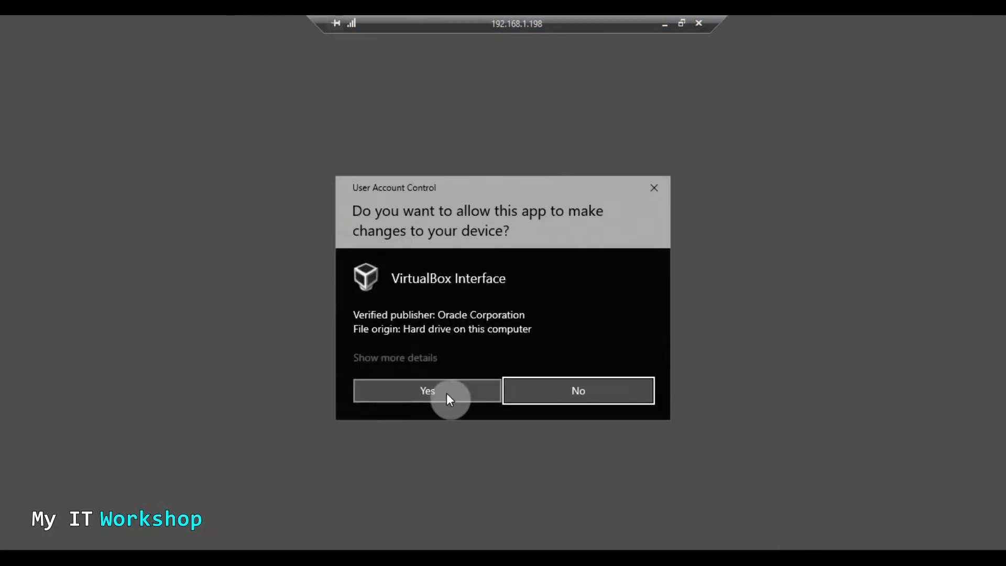
left_click(446, 394)
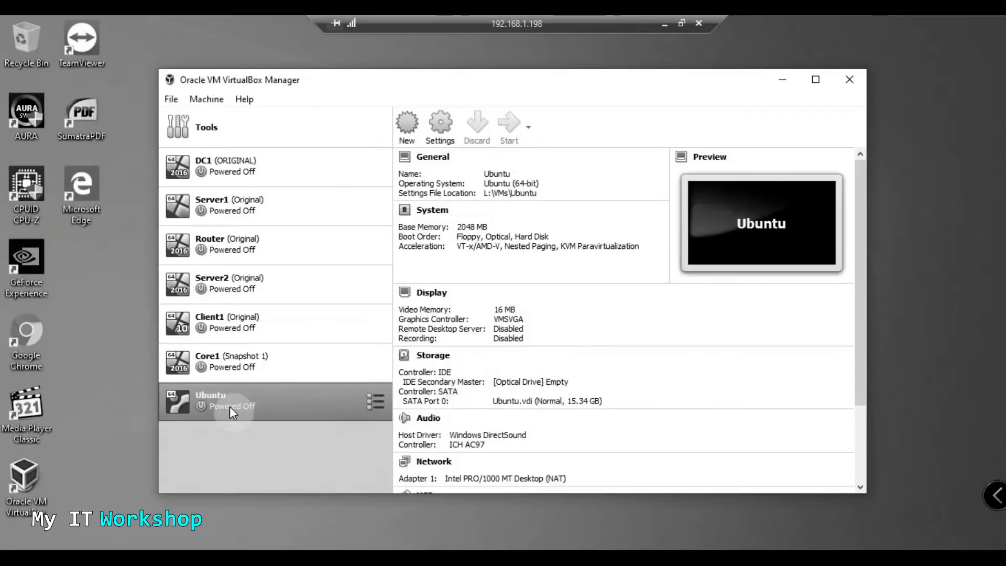
left_click(439, 126)
left_click(322, 166)
left_click(464, 167)
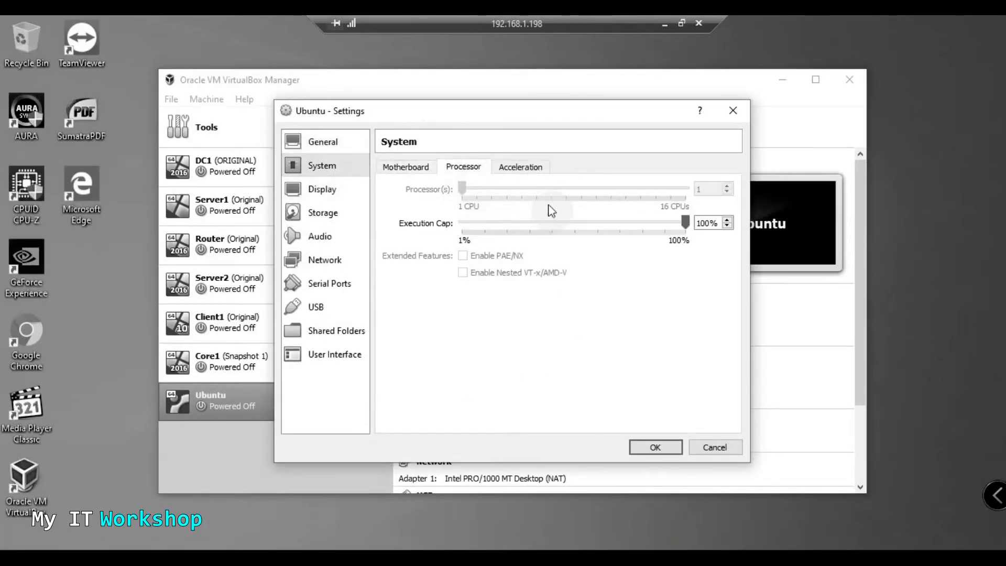
left_click(733, 110)
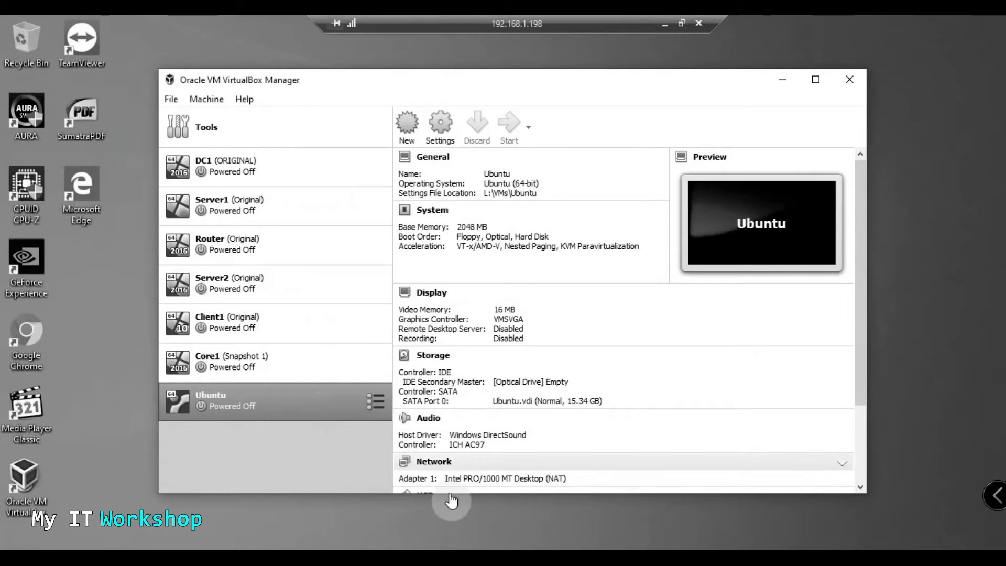
Dismiss the Ubuntu action menu and close VirtualBox Manager with its X button
right_click(307, 401)
left_click(293, 411)
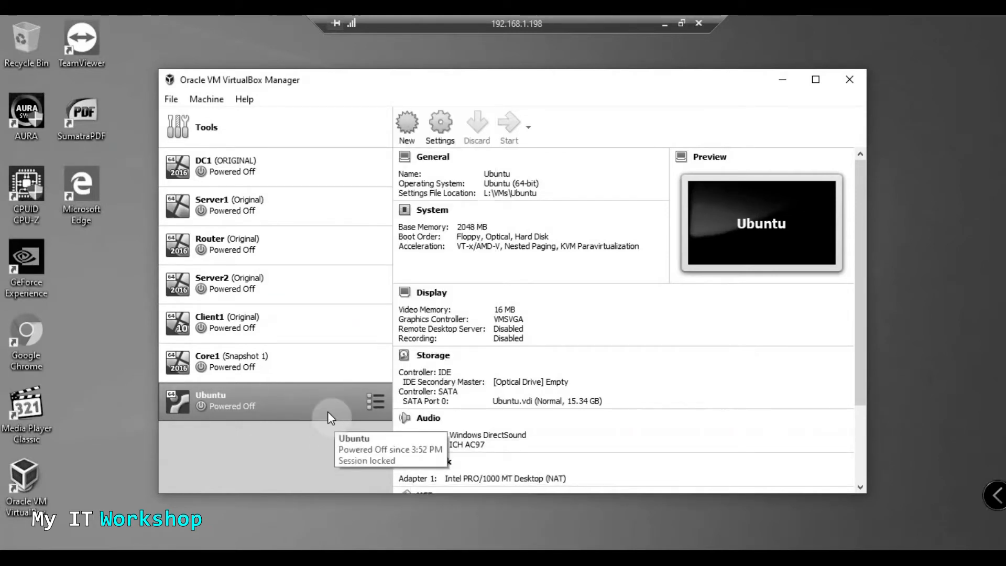
left_click(849, 81)
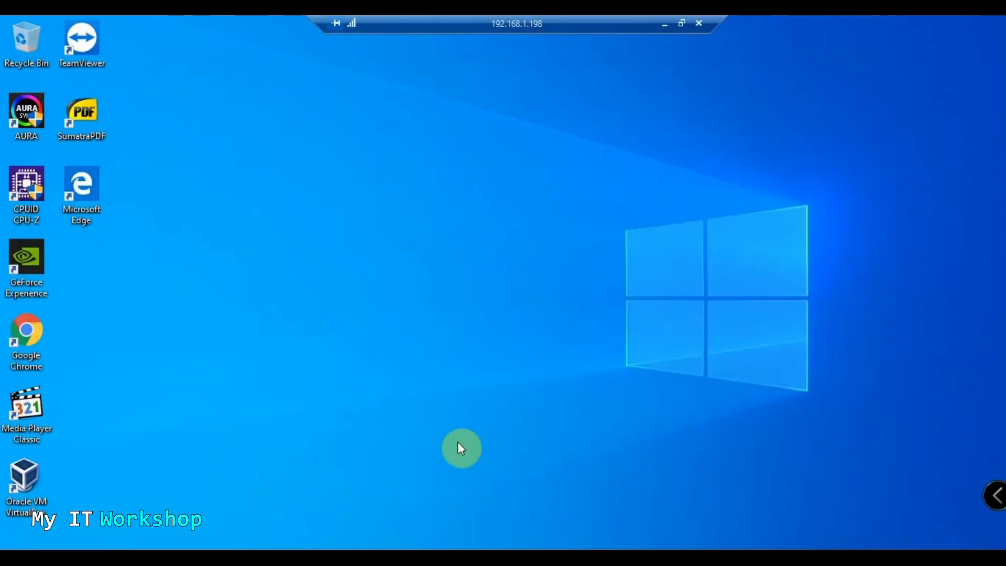
Relaunch VirtualBox and set the Ubuntu VM's Processor(s) to 2 in System settings
double_click(24, 478)
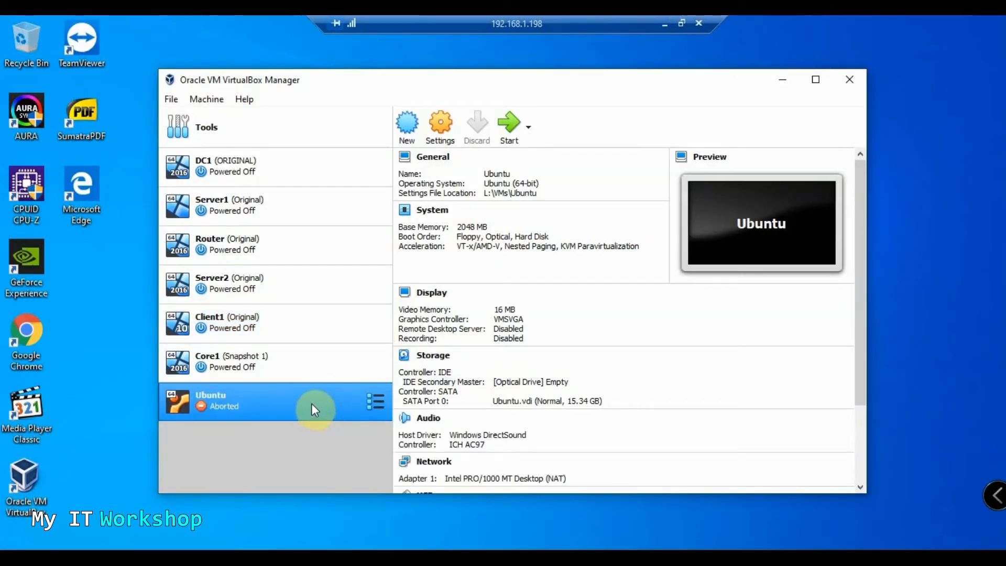
right_click(307, 398)
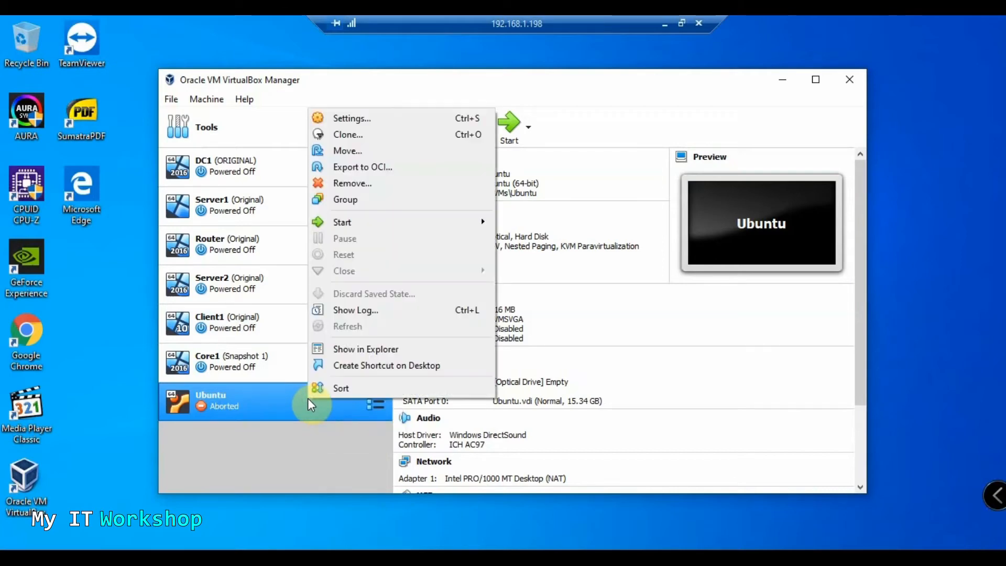
left_click(304, 430)
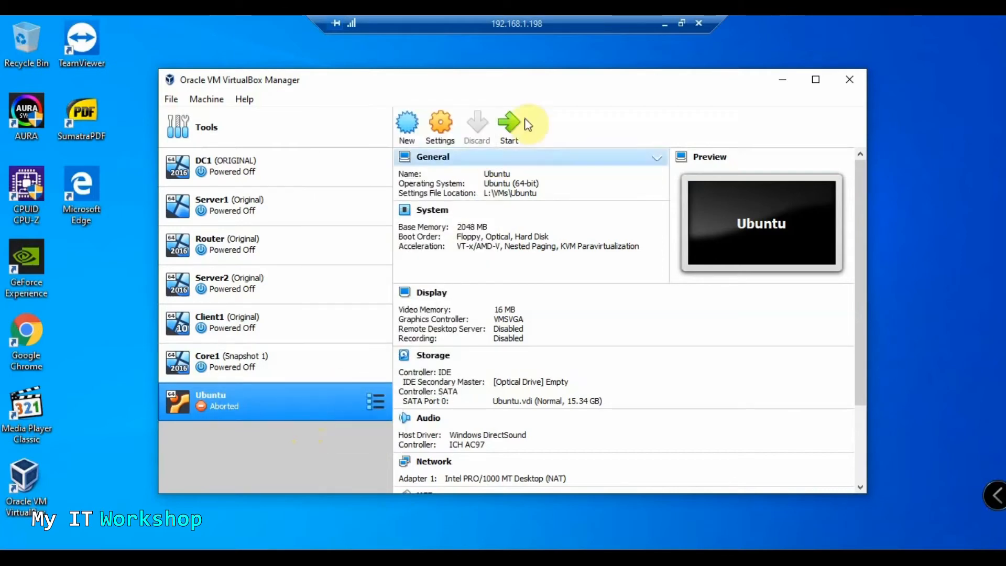
left_click(445, 142)
left_click(342, 167)
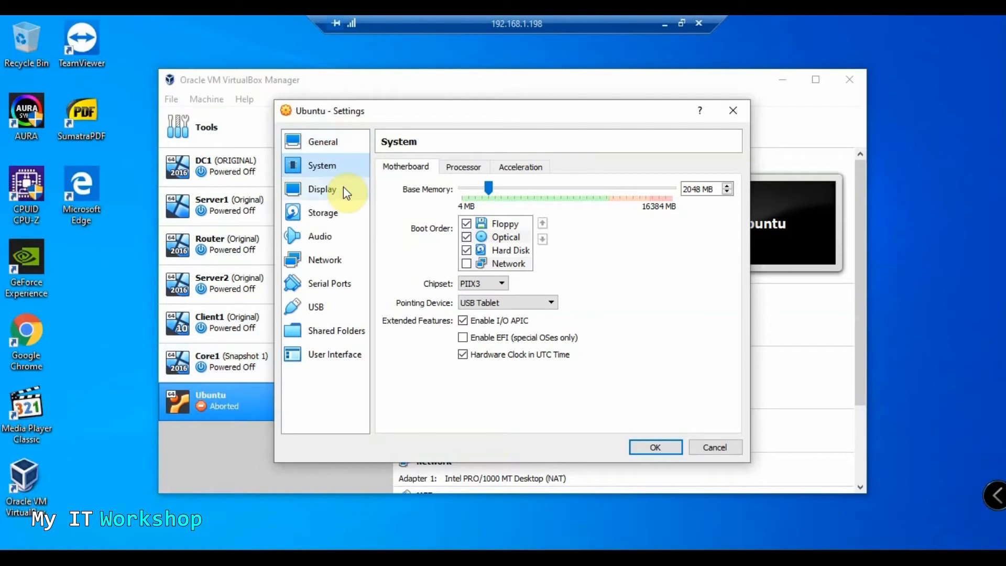
left_click(471, 169)
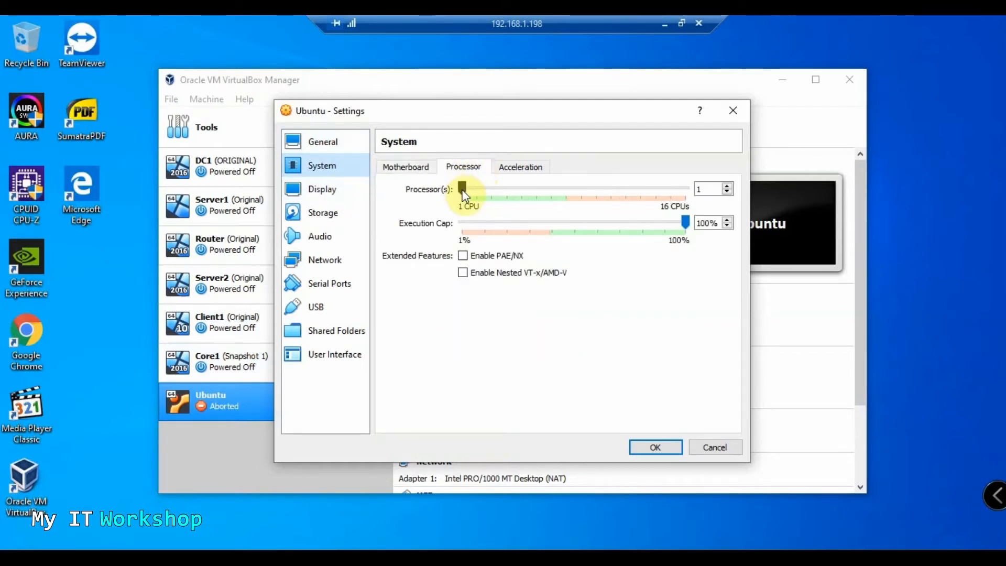
left_click_drag(463, 190, 481, 207)
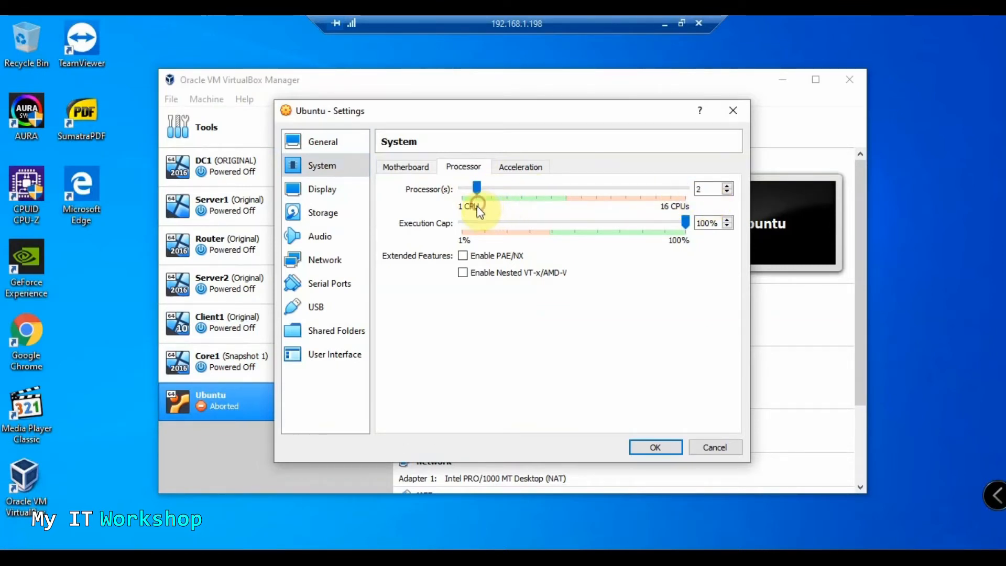
left_click(408, 171)
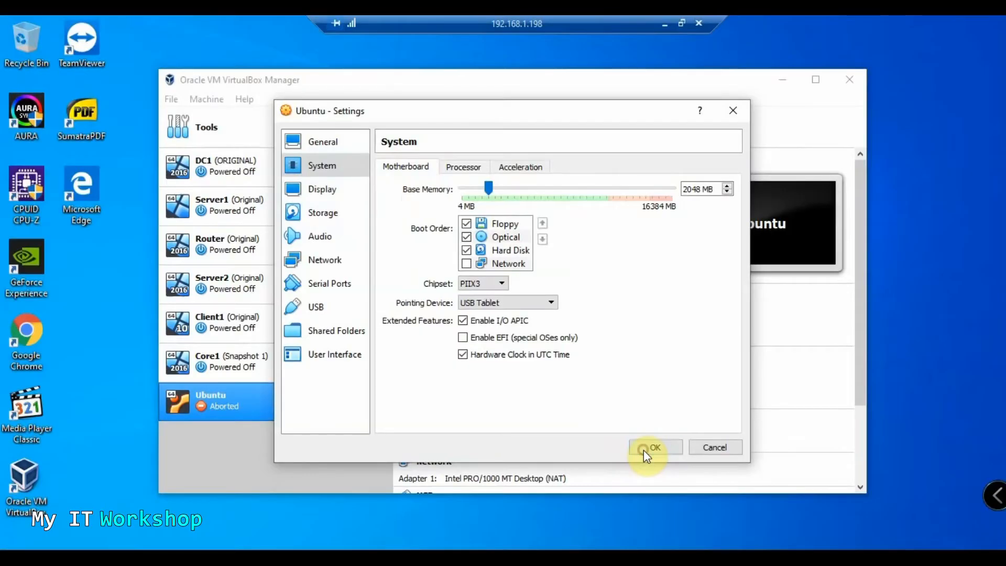
left_click(645, 449)
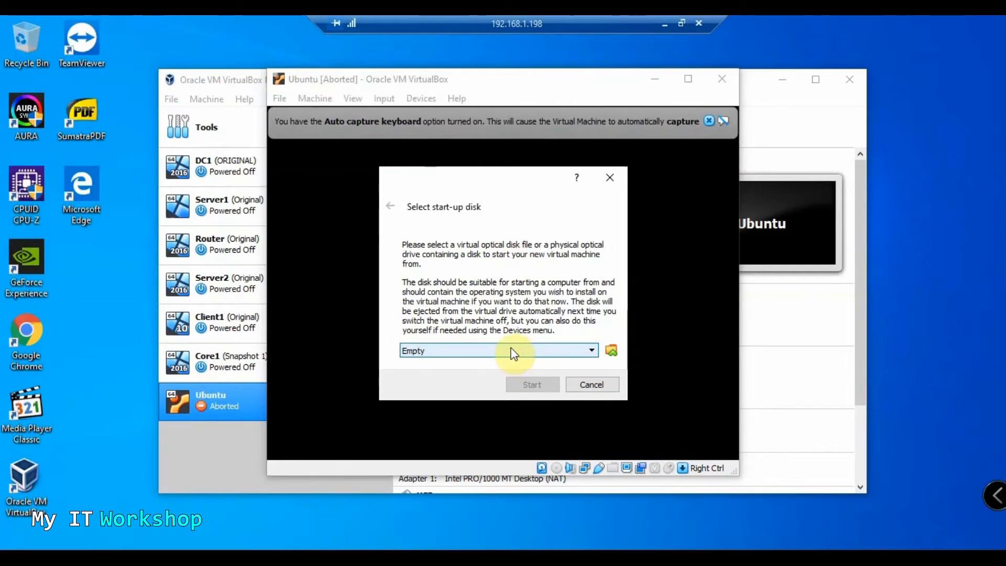
Choose ubuntu-18.04.4-desktop-amd64 from D: as the start-up disk and boot the VM
left_click(611, 348)
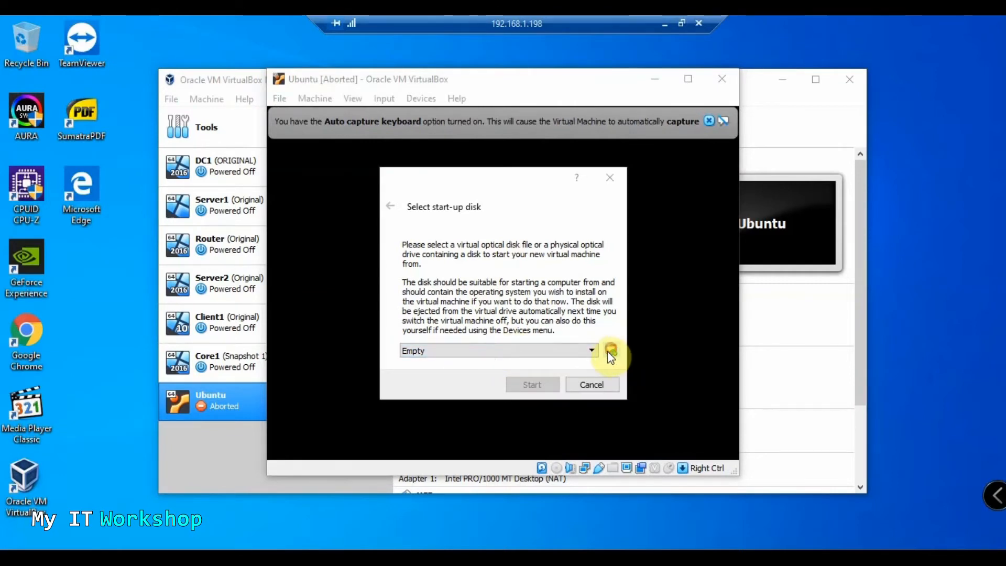
left_click_drag(633, 178, 551, 147)
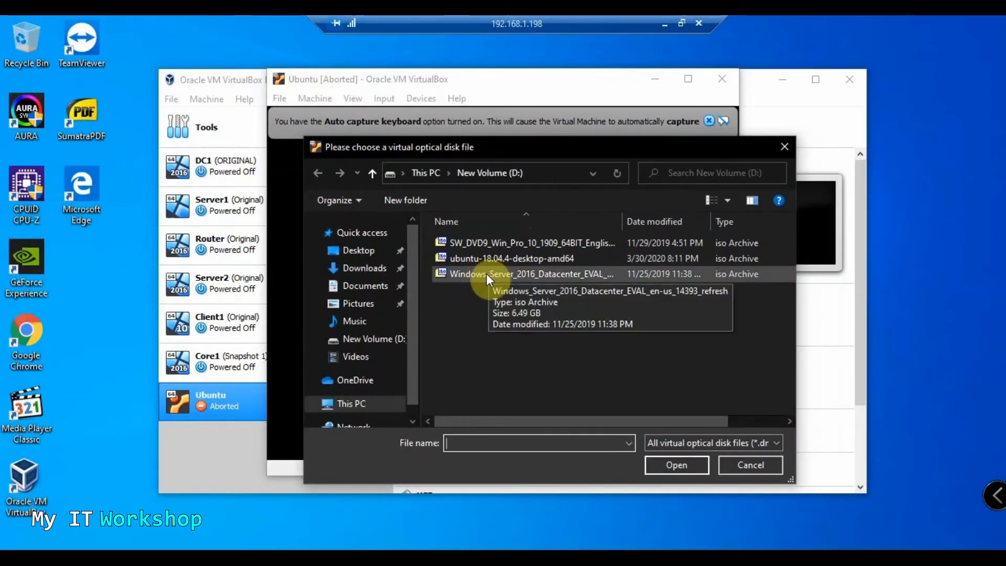
double_click(483, 258)
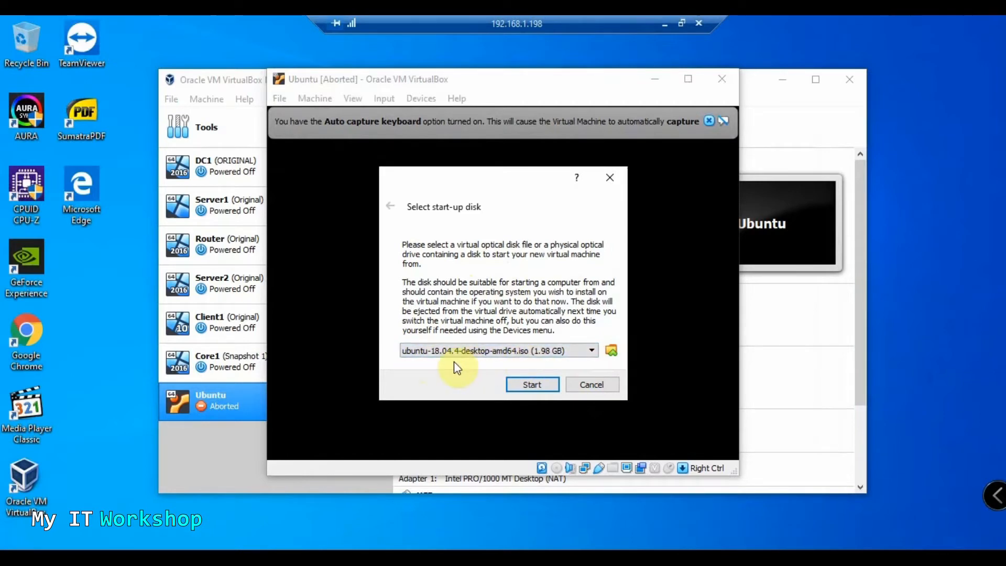
left_click(532, 385)
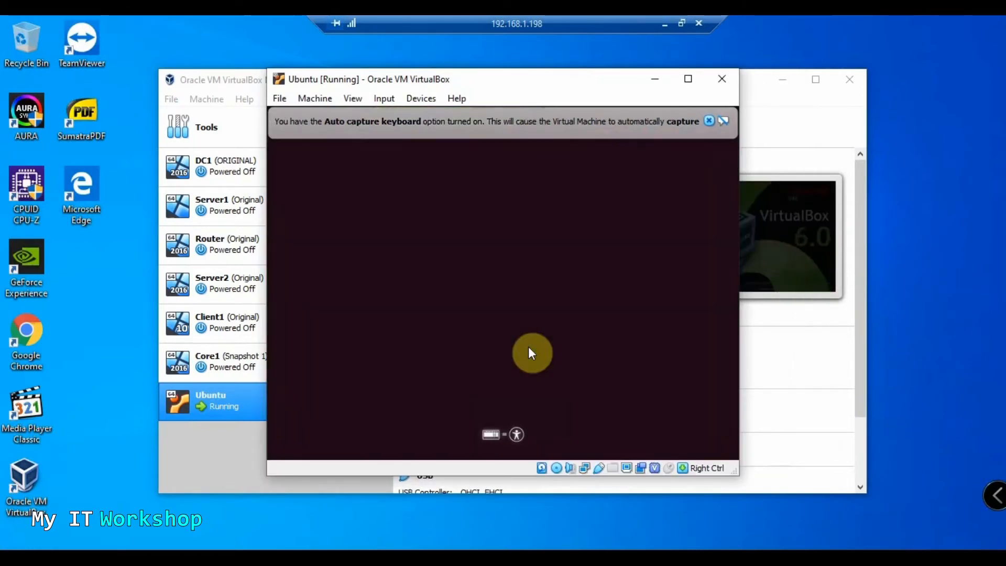
left_click(709, 120)
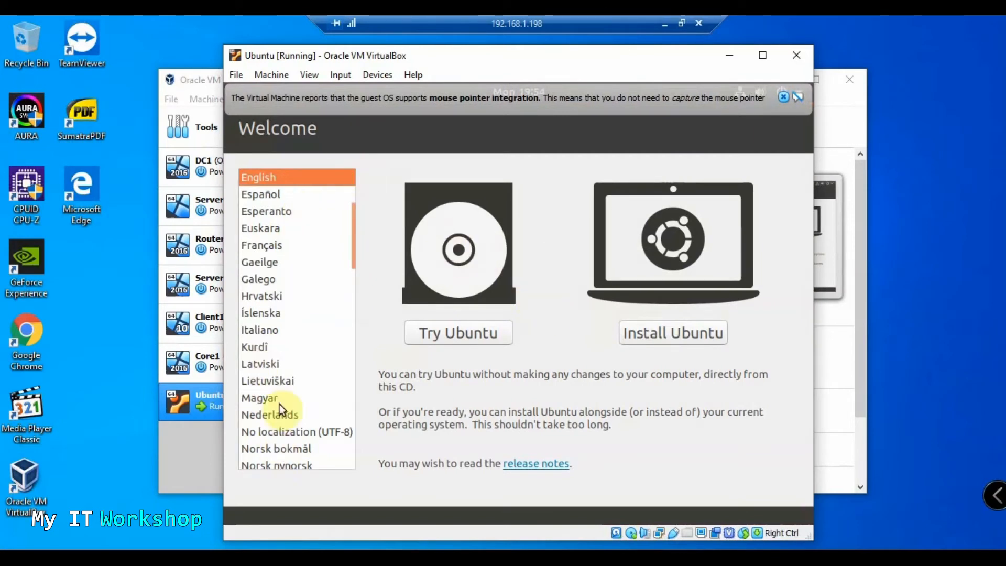
Install Ubuntu with the English (US) keyboard, Normal installation and Erase disk
left_click(683, 335)
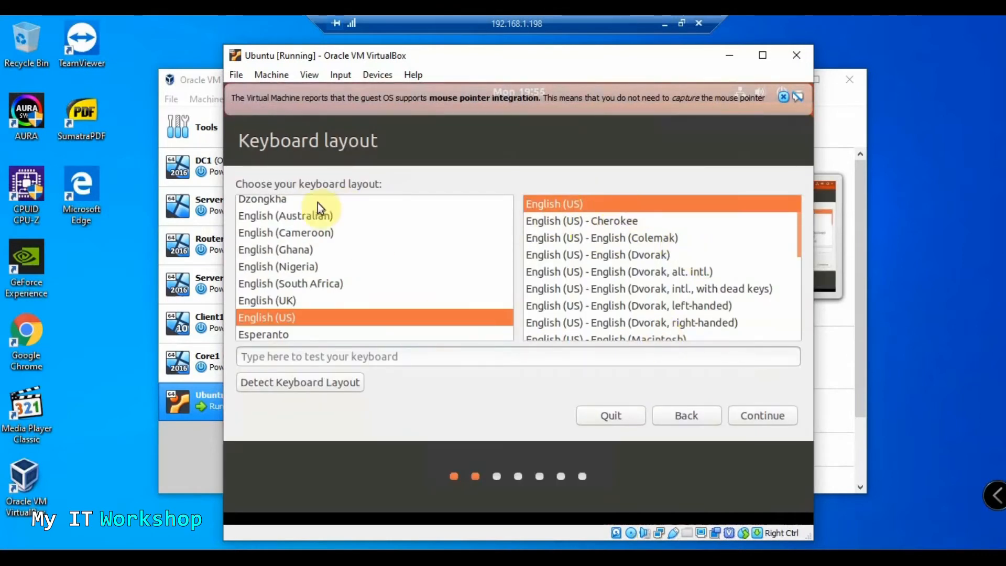
scroll(309, 272, "down", 1)
scroll(308, 272, "up", 2)
scroll(307, 273, "down", 2)
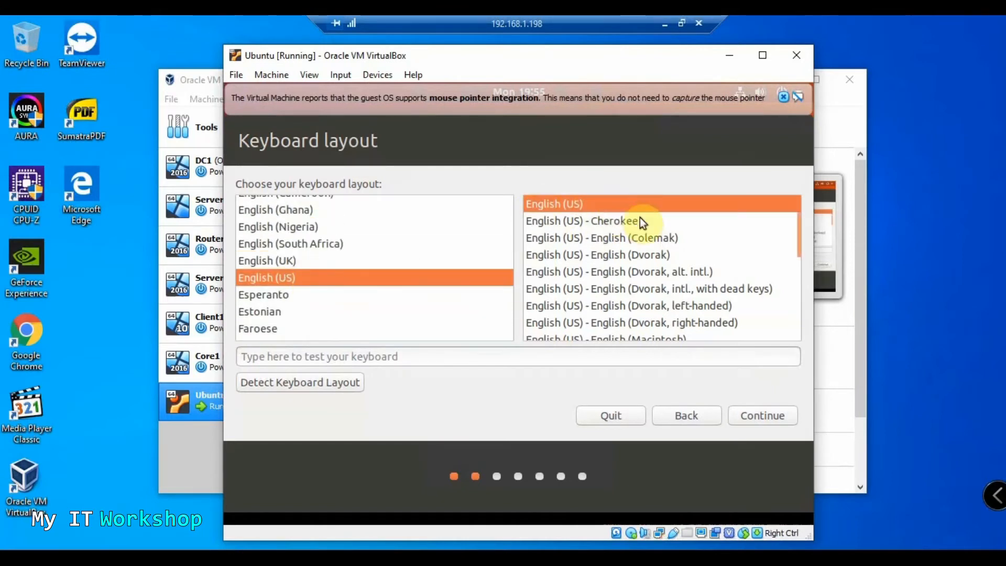
left_click(767, 415)
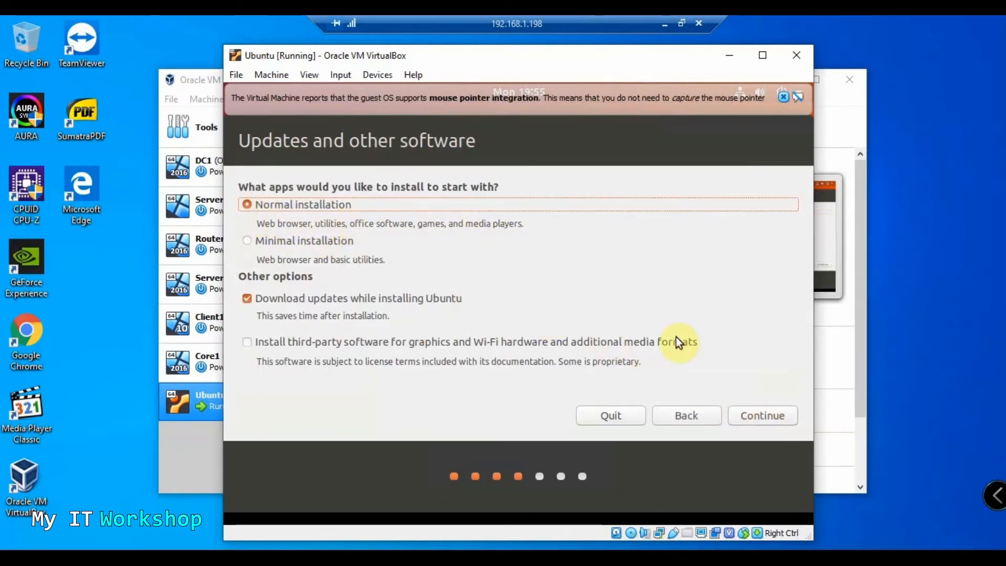
left_click(756, 416)
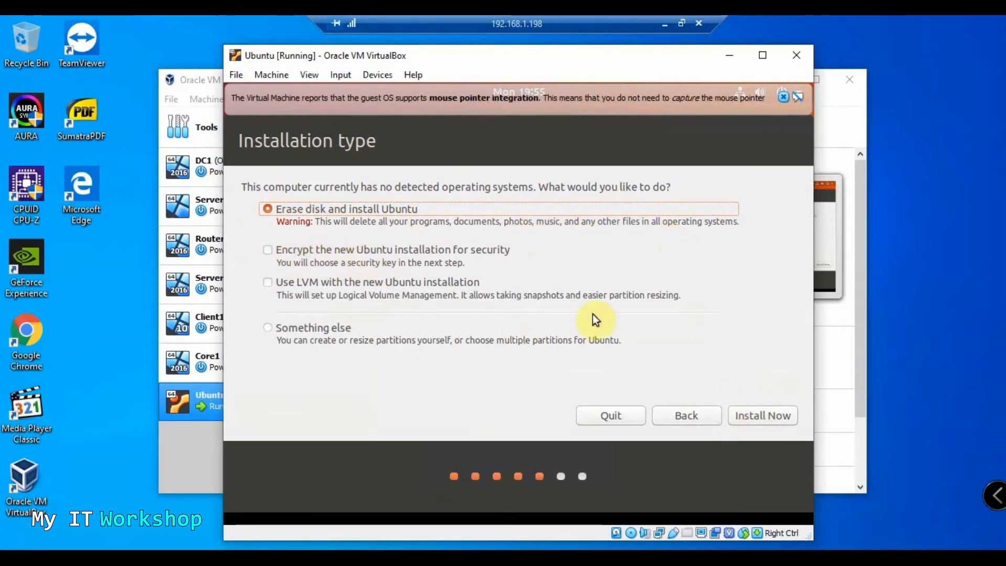
left_click(749, 417)
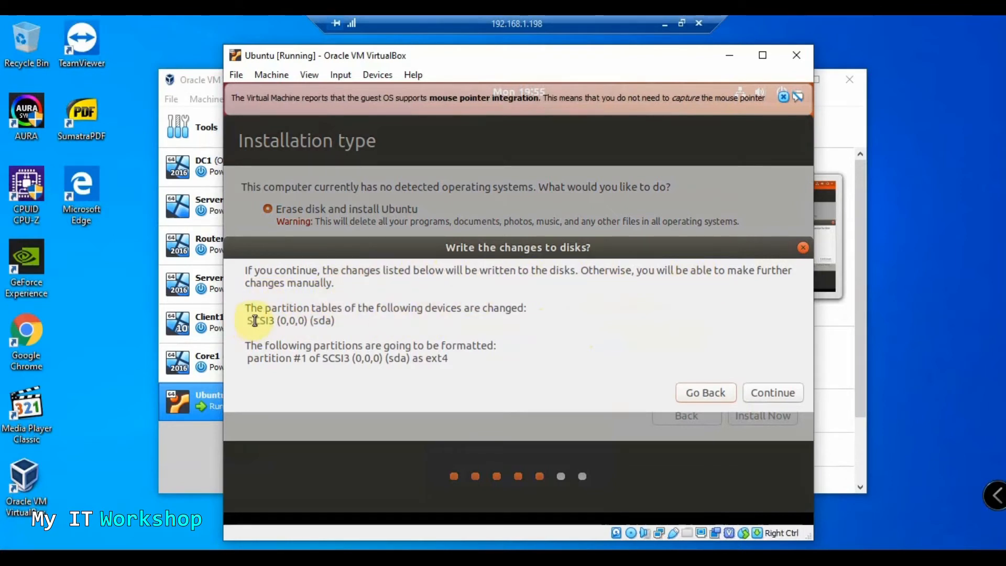
Confirm writing the partition changes to disk and keep New York as the time zone
left_click(769, 393)
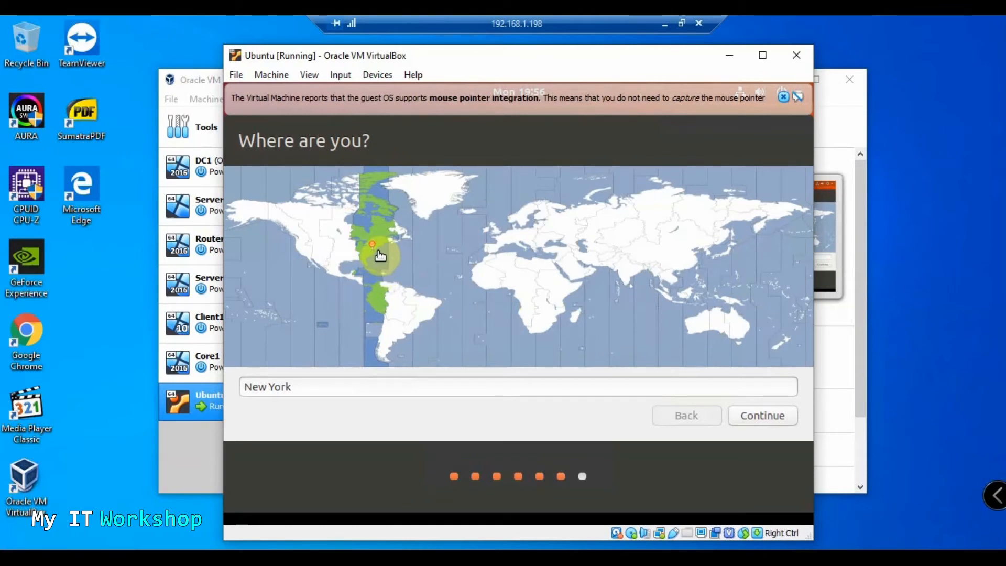
left_click(760, 414)
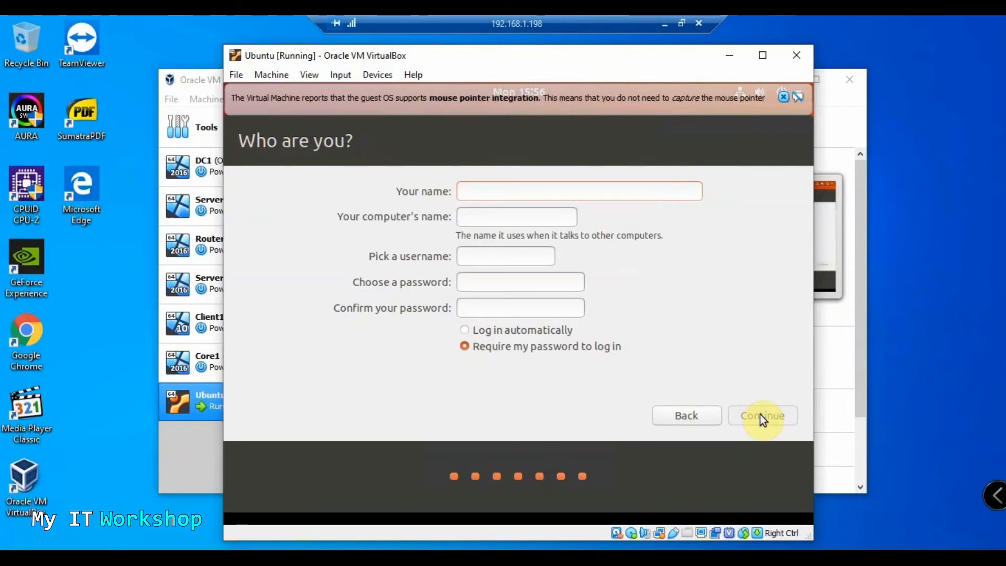
Enter the user's name with corrected capitalisation, set and confirm the account password, and continue
type("ALvendril")
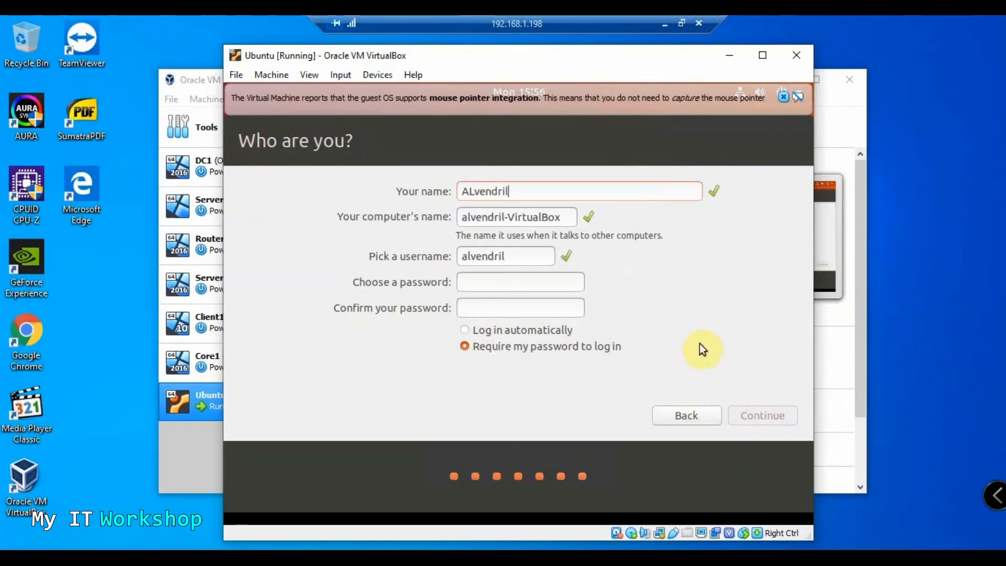
left_click_drag(569, 218, 461, 214)
left_click(471, 192)
key("BackSpace")
type("l")
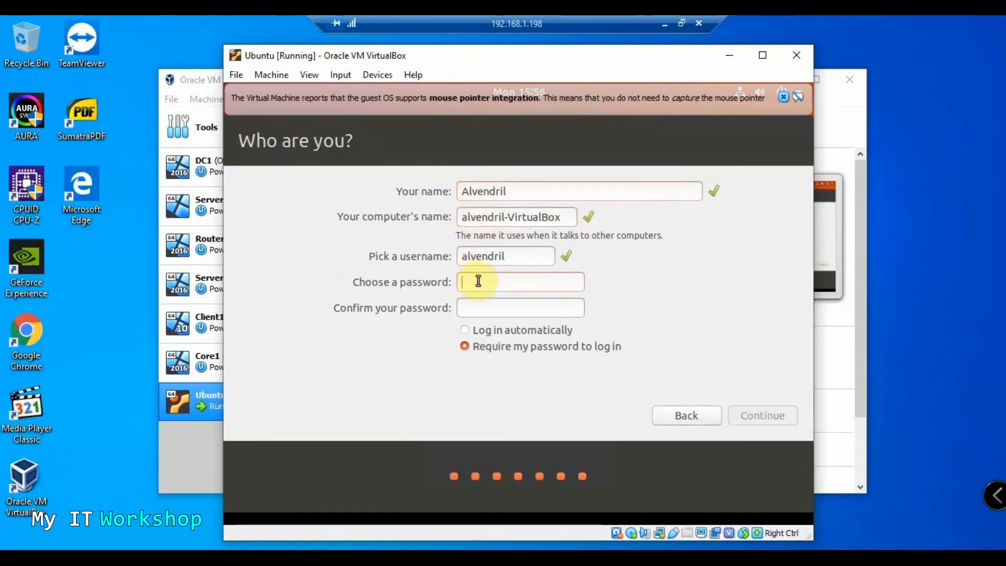
type("12345678")
left_click(480, 312)
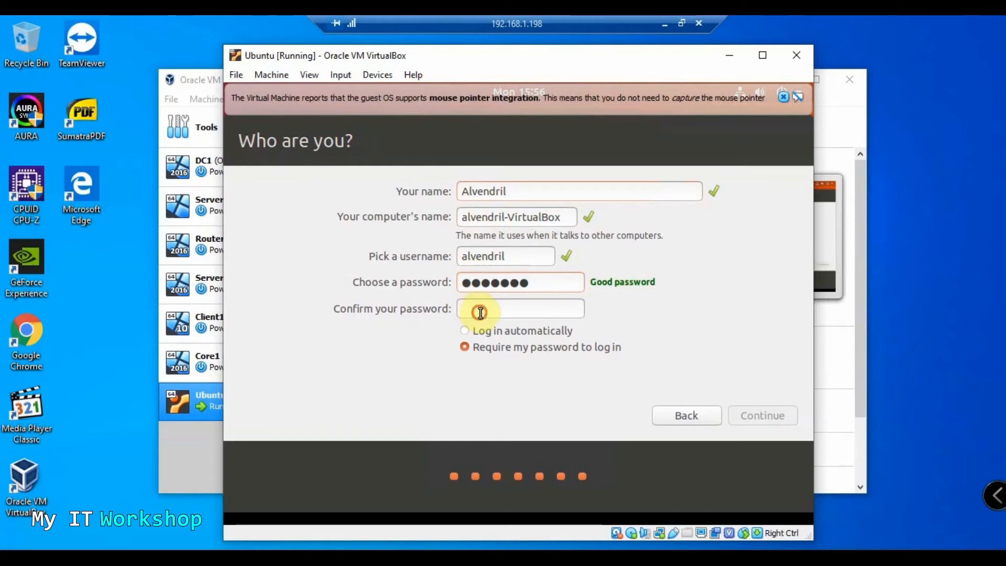
type("123456")
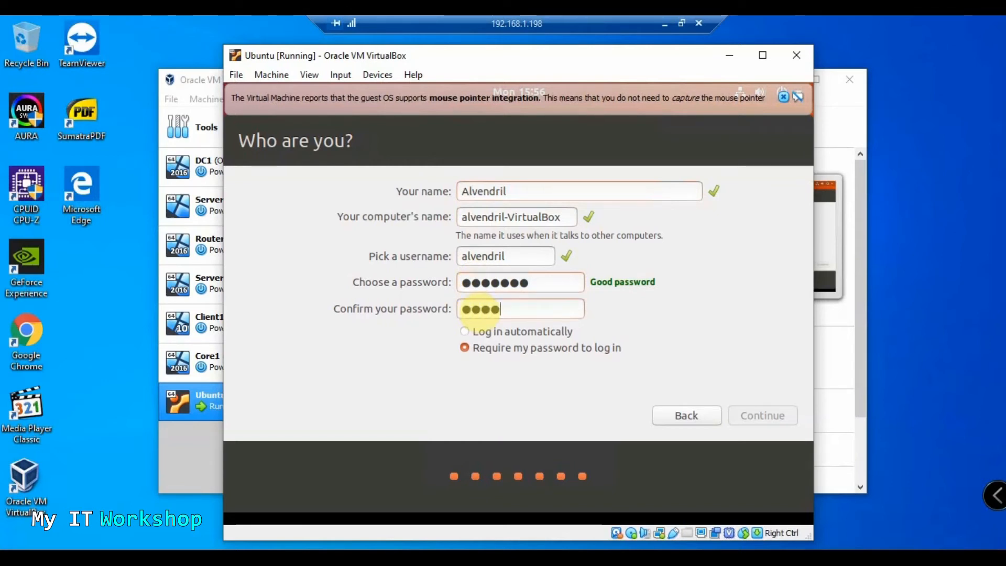
type("78")
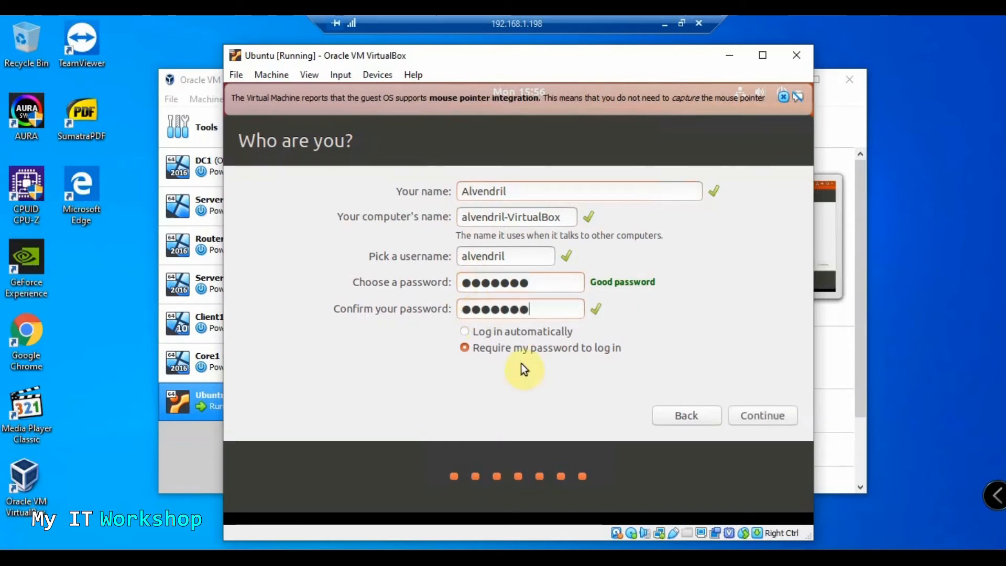
left_click(757, 424)
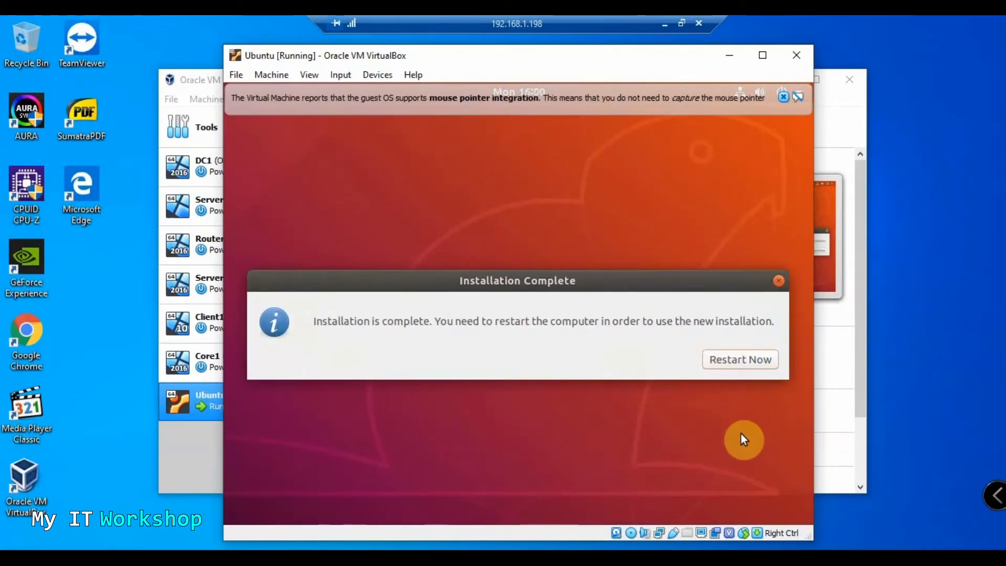
Restart the VM now and confirm the installation medium has been removed
left_click(729, 360)
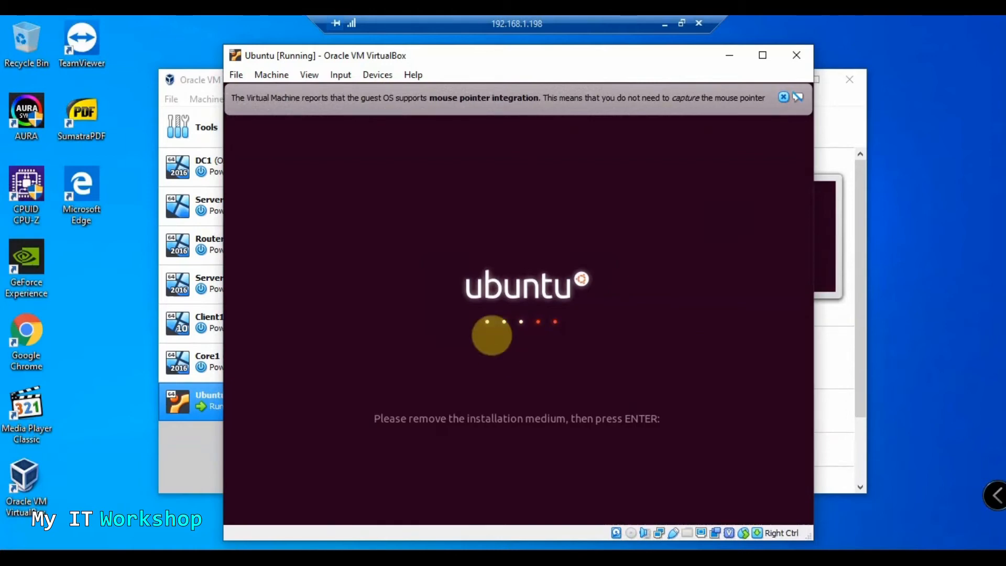
key("Return")
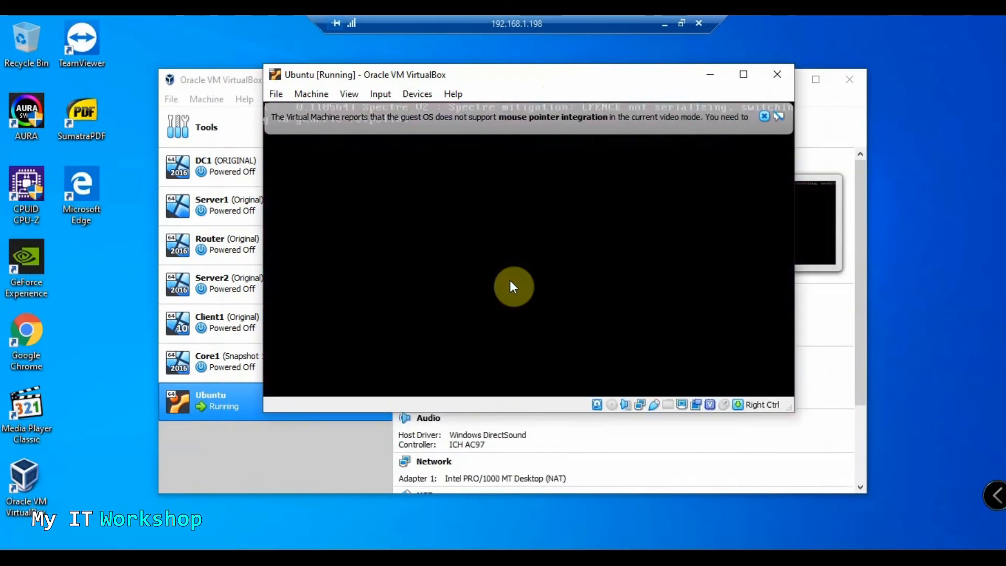
Close the mouse-integration notice and log in to the new user account with its password
left_click(764, 115)
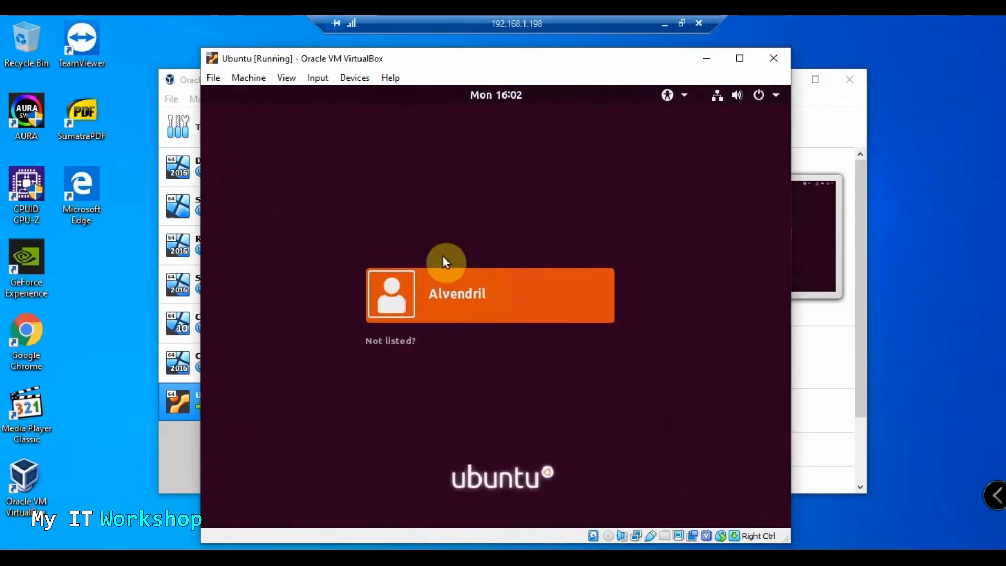
left_click(476, 296)
type("••••••••")
key("Return")
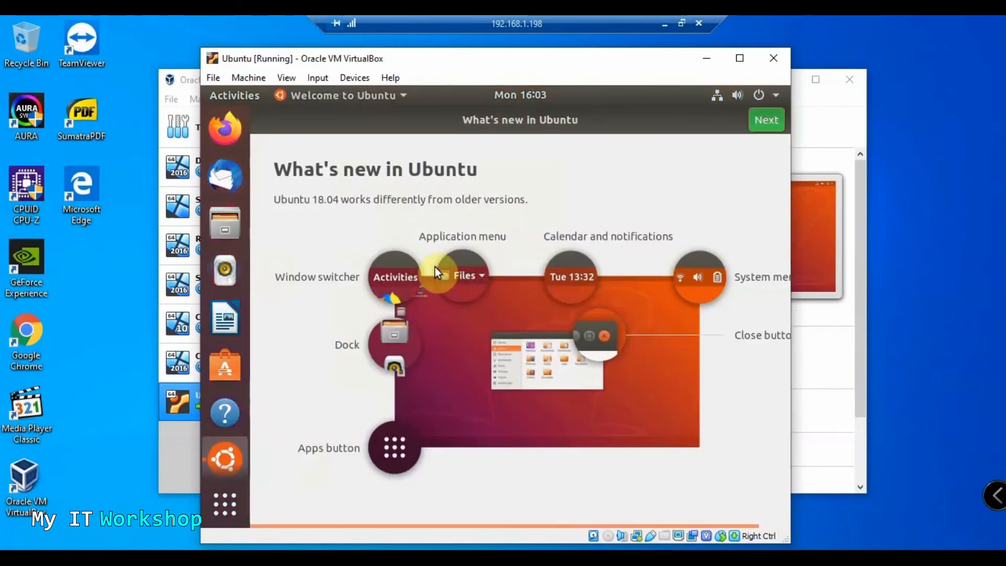
Step through the Welcome to Ubuntu pages and finish the tour
left_click(766, 124)
left_click(766, 125)
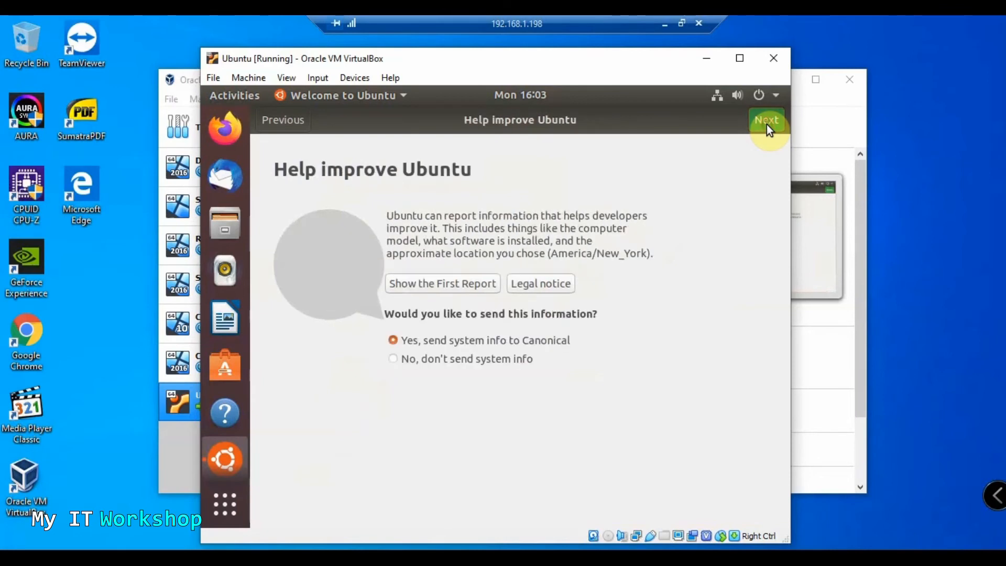
left_click(766, 124)
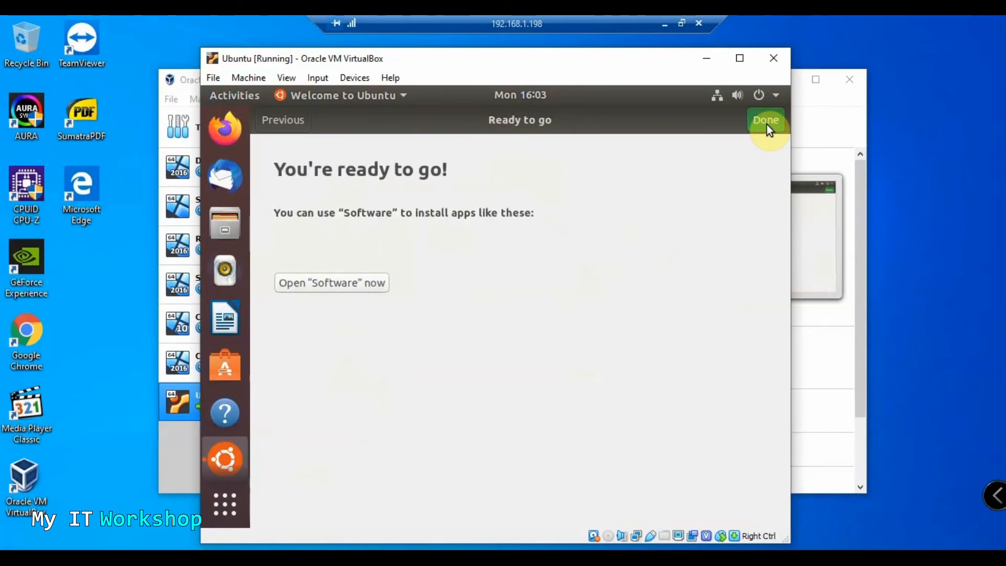
left_click(767, 124)
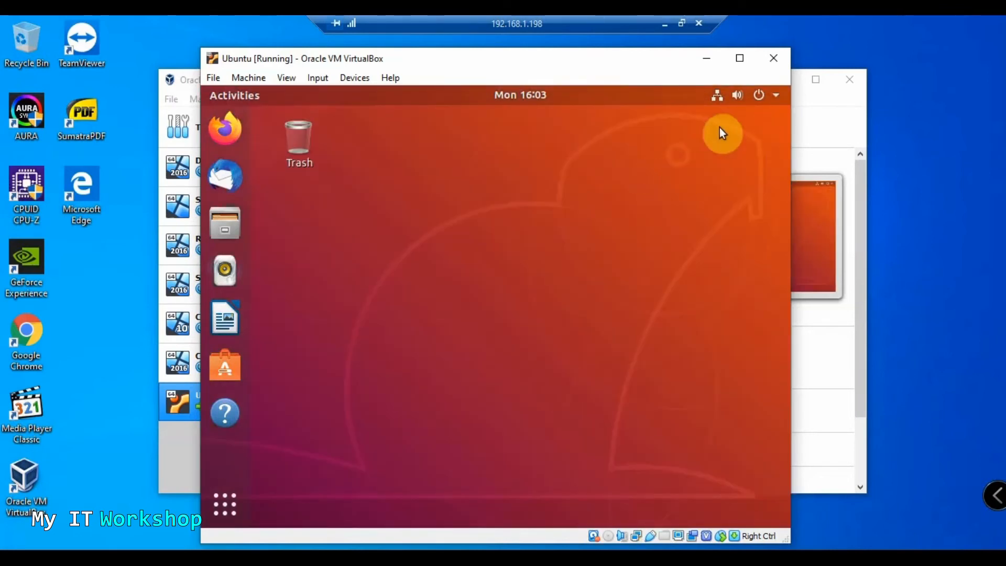
Launch Terminal by searching 'termi' in Show Applications
left_click(741, 60)
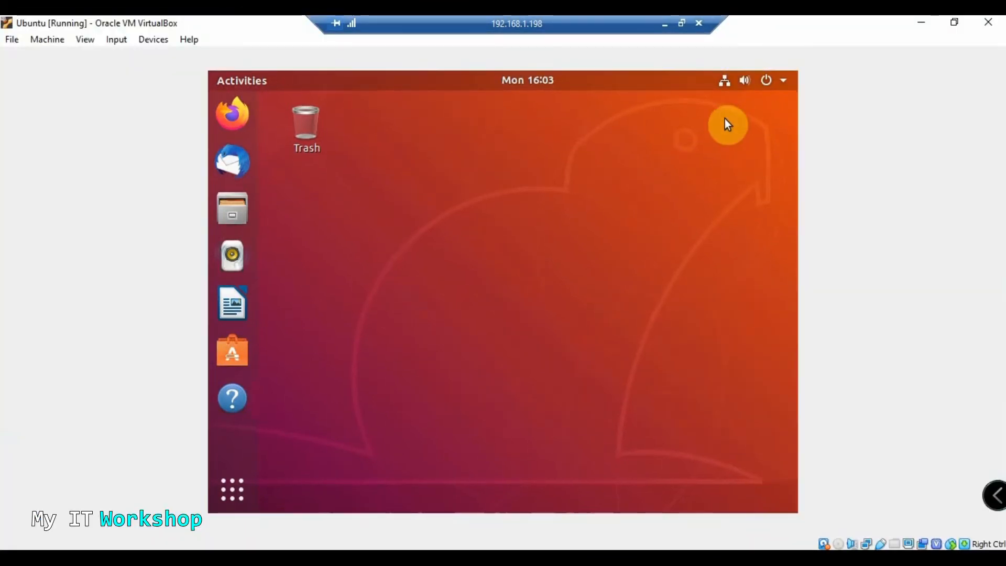
left_click(954, 25)
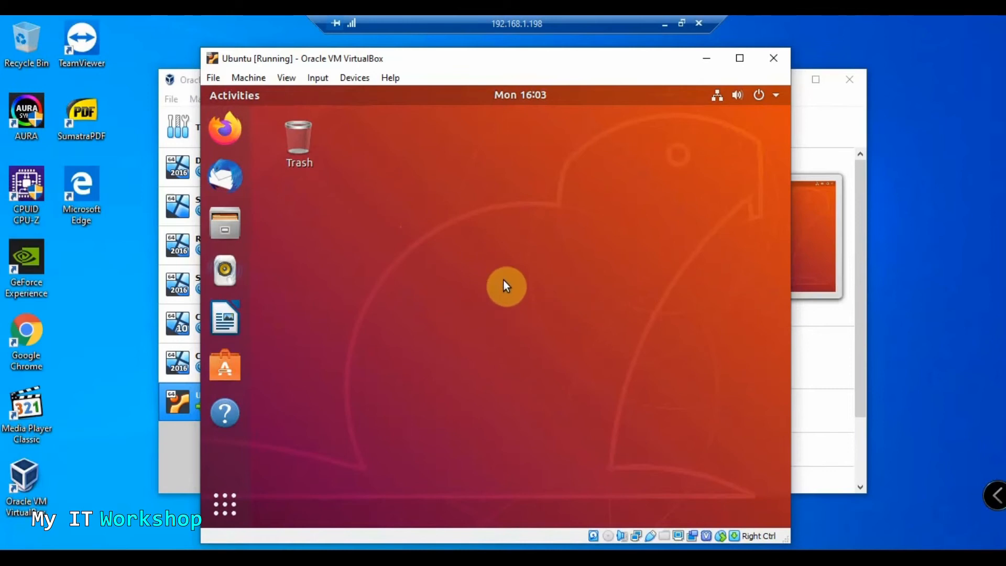
left_click(228, 493)
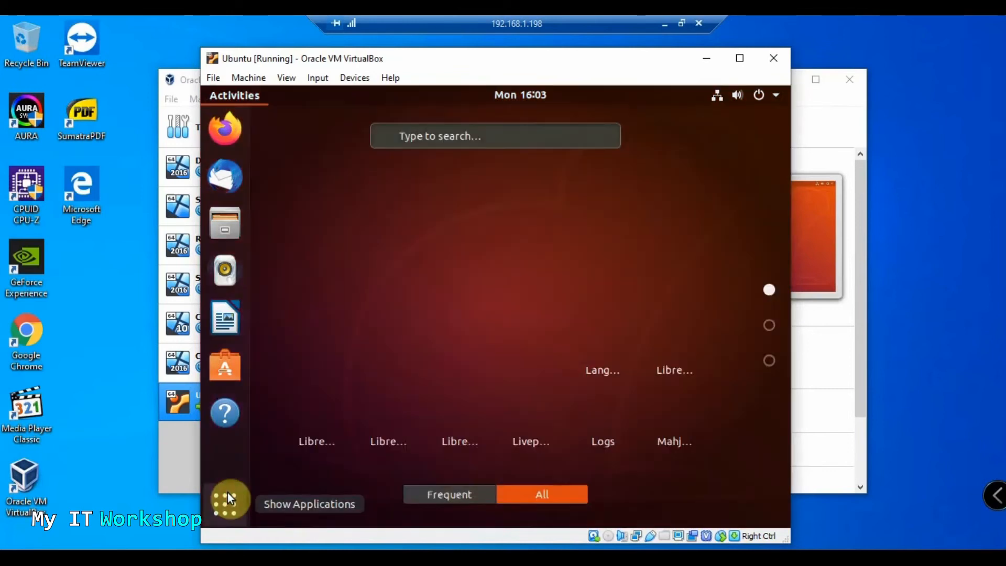
type("termi")
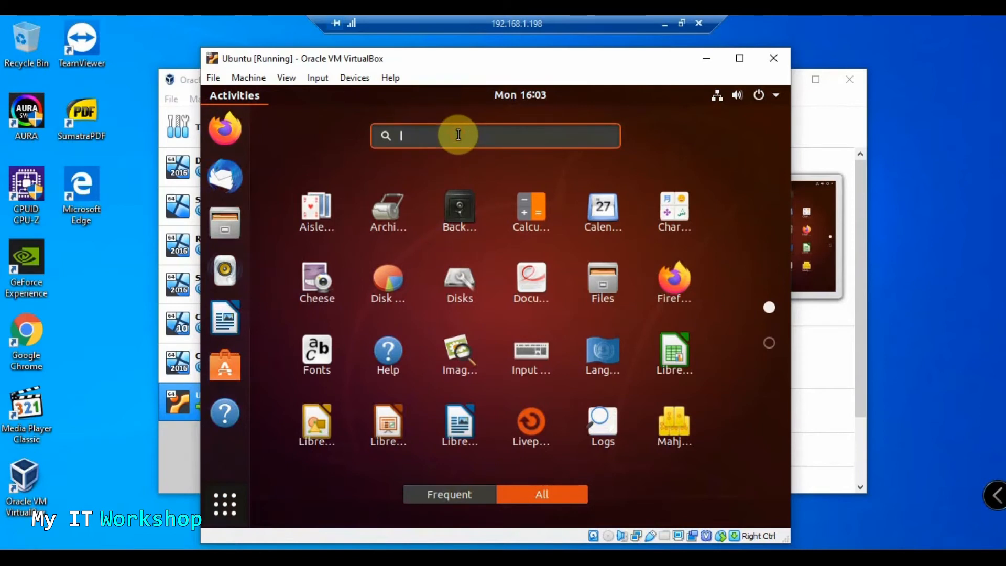
left_click(483, 219)
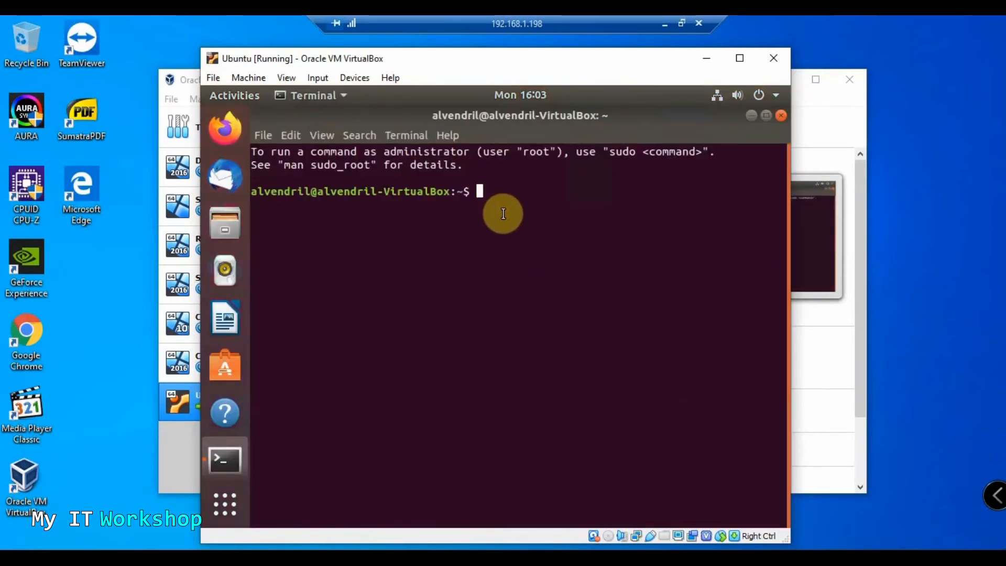
Run 'ip addr show' in Terminal to list the VM's network interfaces
type("add")
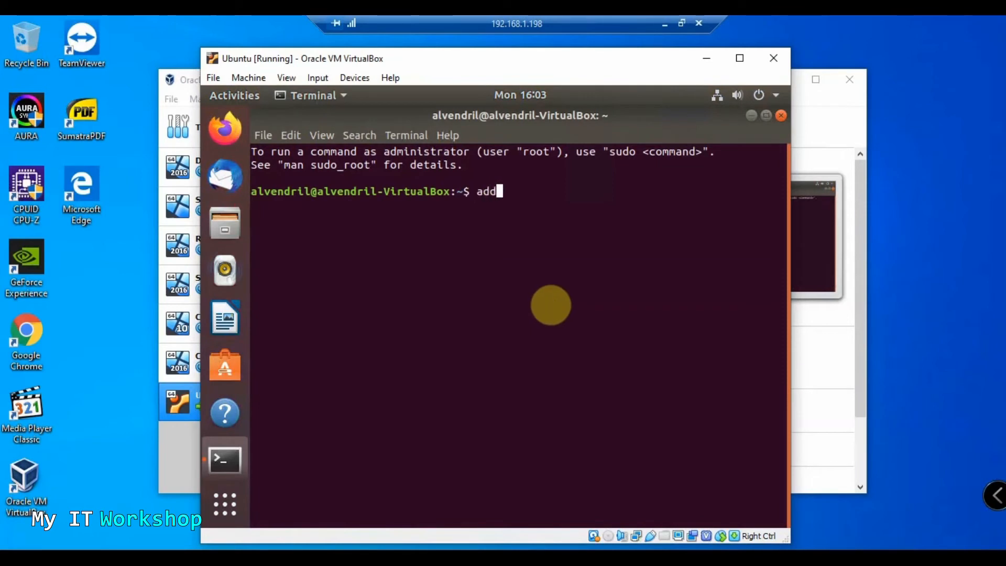
type("r ip show")
key("Return")
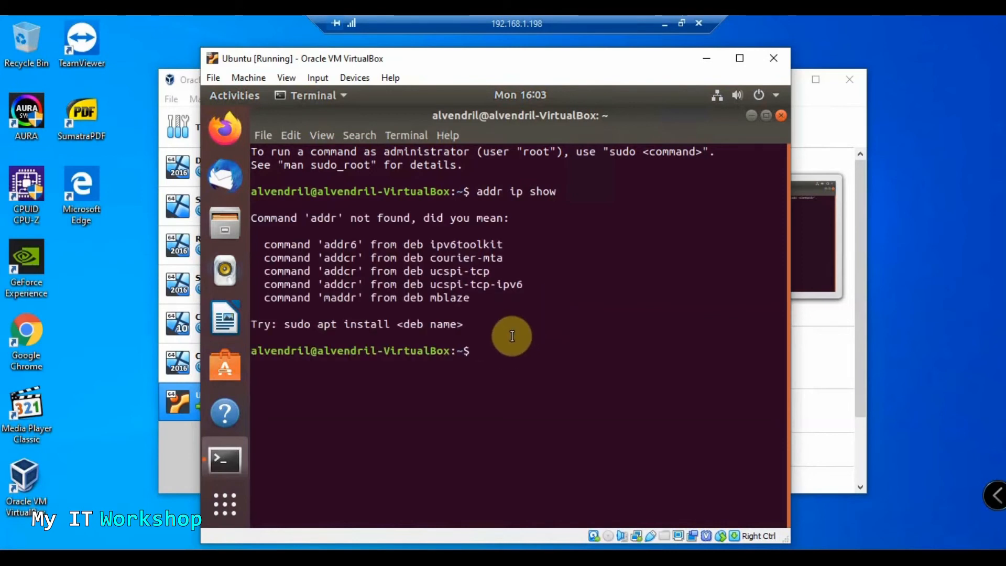
key("Up")
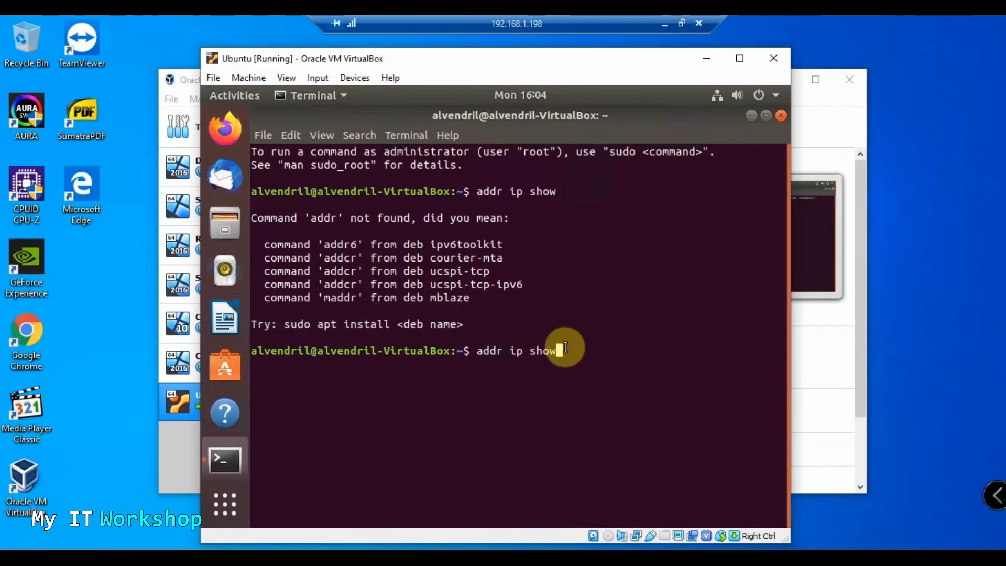
key("Return")
key("Up")
key("BackSpace")
key("BackSpace")
key("Down")
type("ipadd")
key("BackSpace")
key("BackSpace")
key("BackSpace")
type("ad")
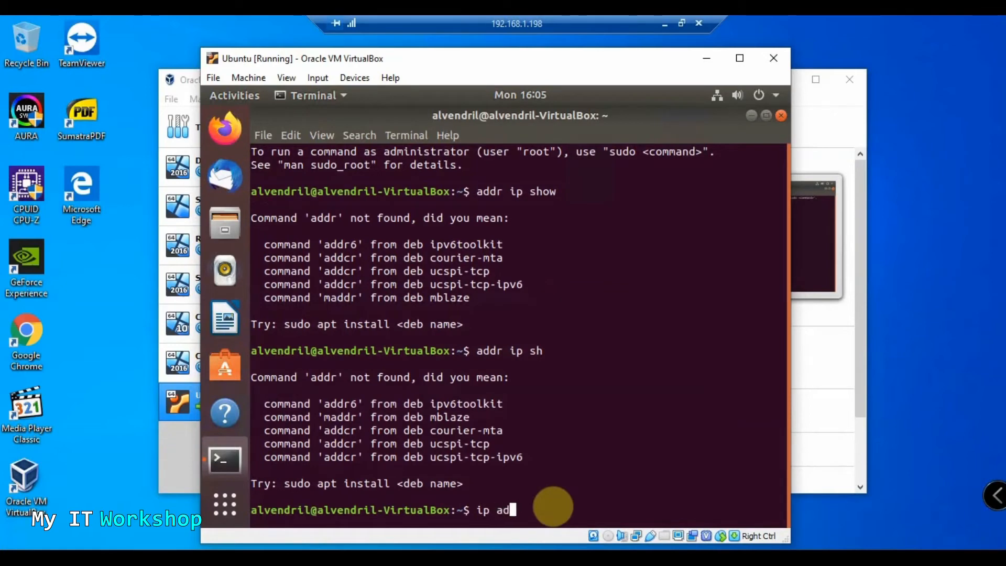
type("dr show")
key("Return")
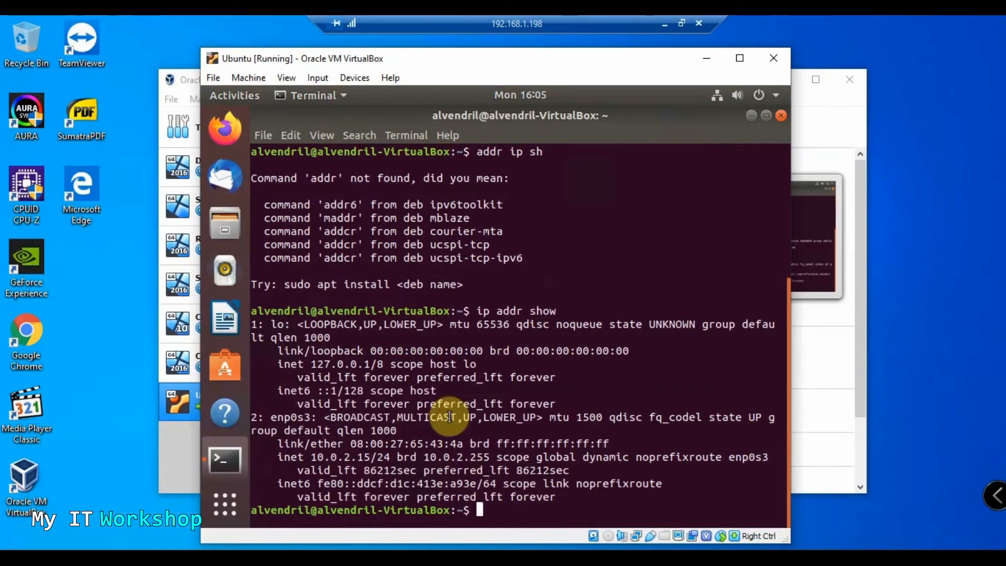
Select the 10.0.2.15/24 address on enp0s3, then close Terminal
left_click_drag(310, 457, 417, 458)
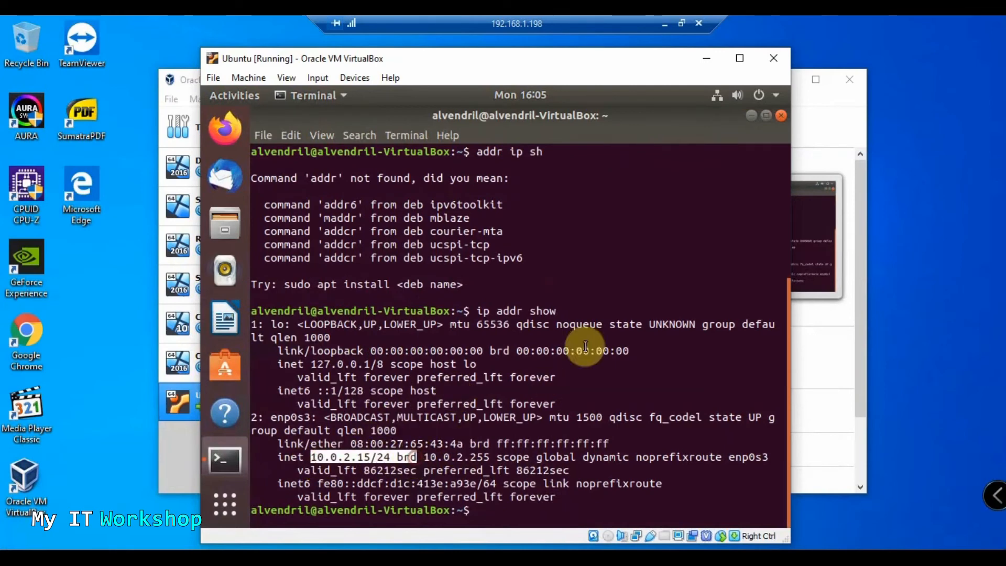
left_click(781, 117)
left_click(775, 96)
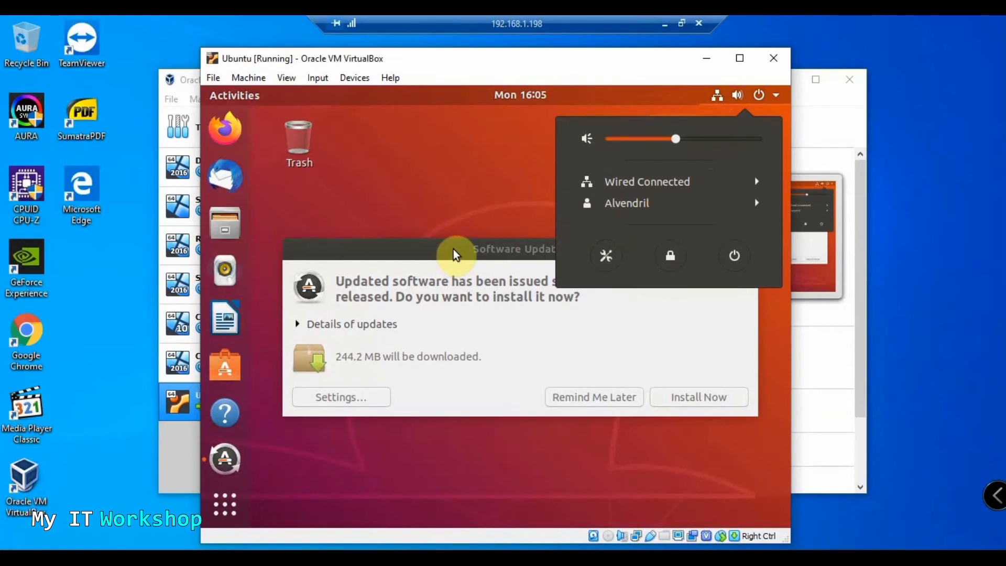
Power off the VM and attach Adapter 1 as Bridged Adapter on the Intel I211 Gigabit card
left_click(734, 257)
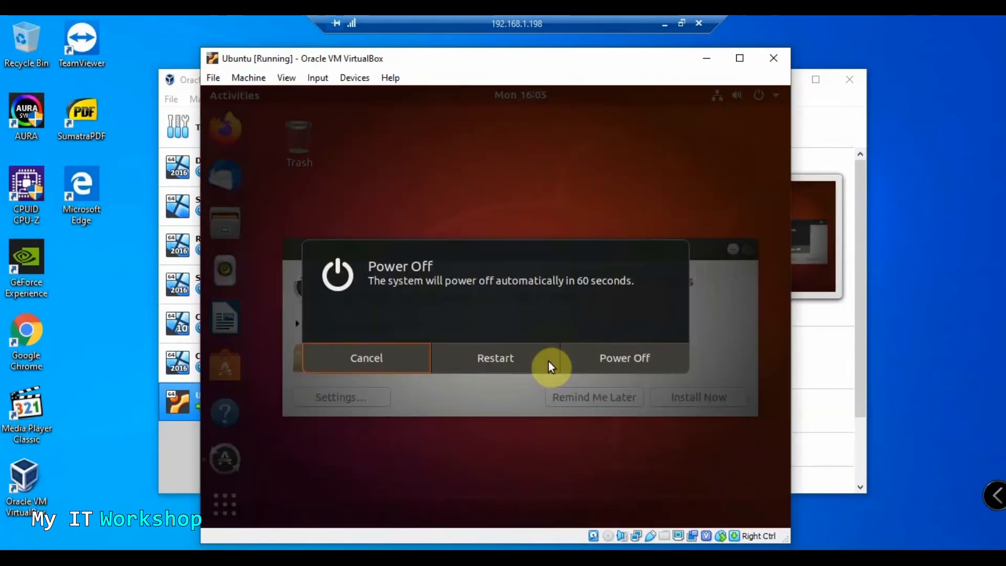
left_click(601, 348)
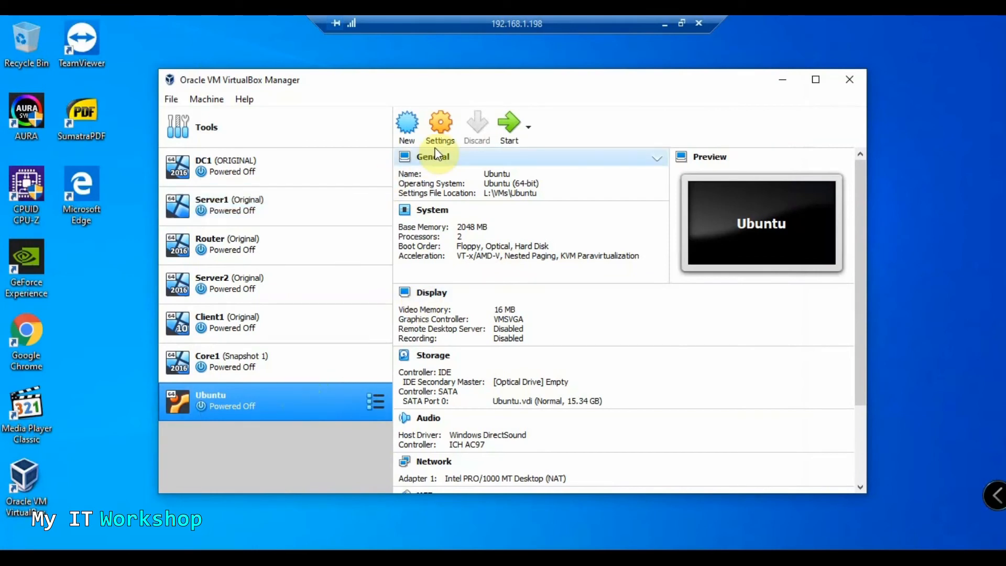
left_click(441, 128)
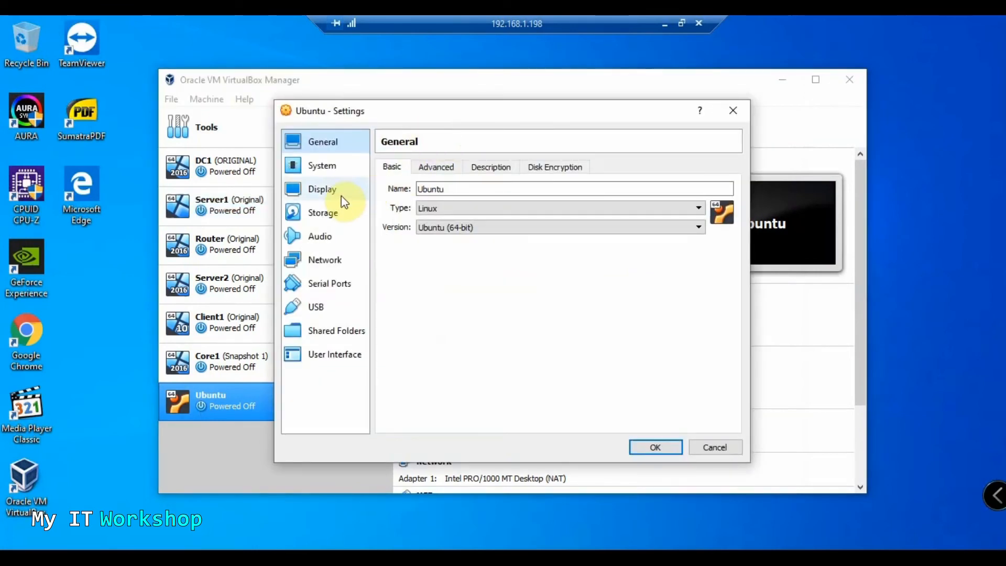
left_click(324, 259)
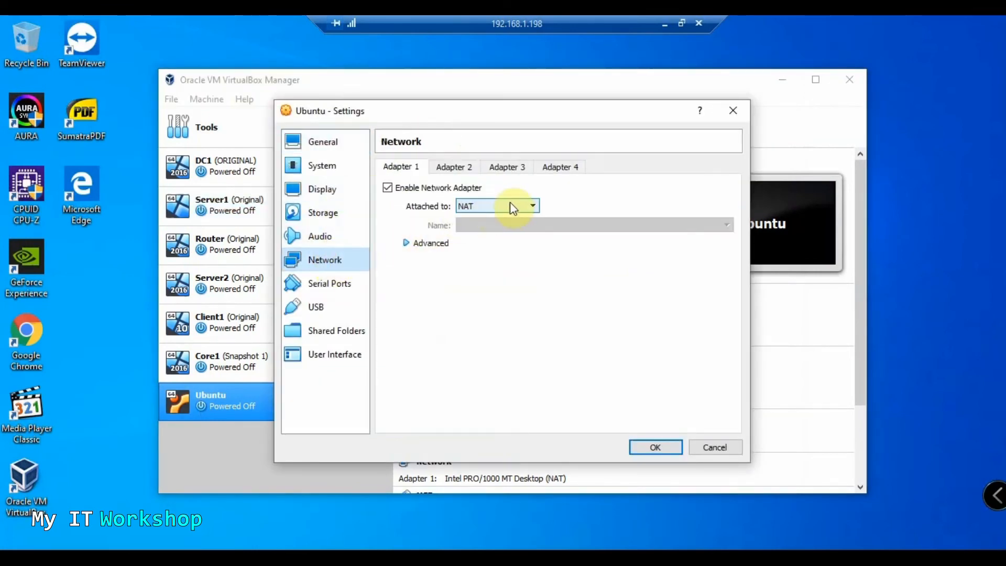
left_click(455, 171)
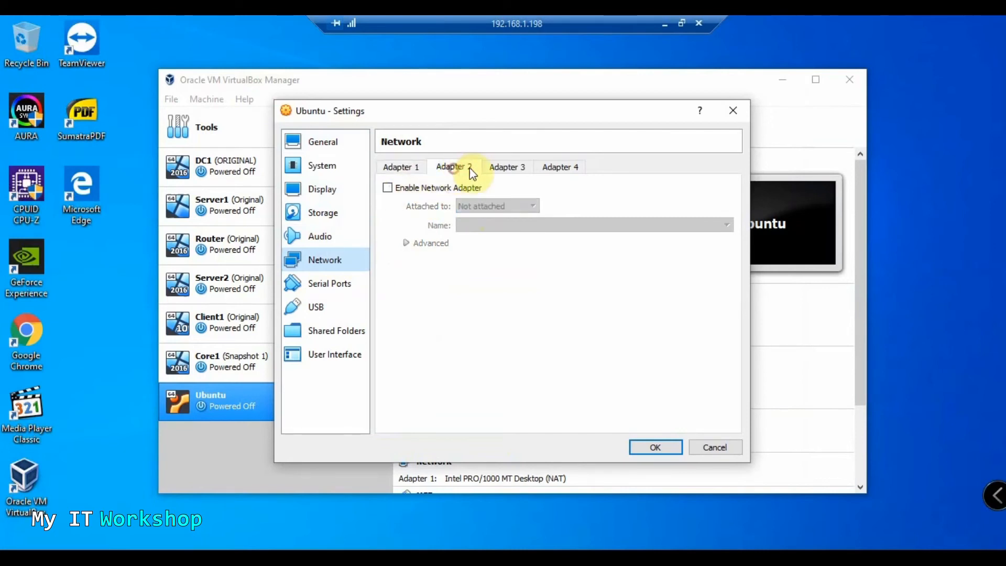
left_click(400, 166)
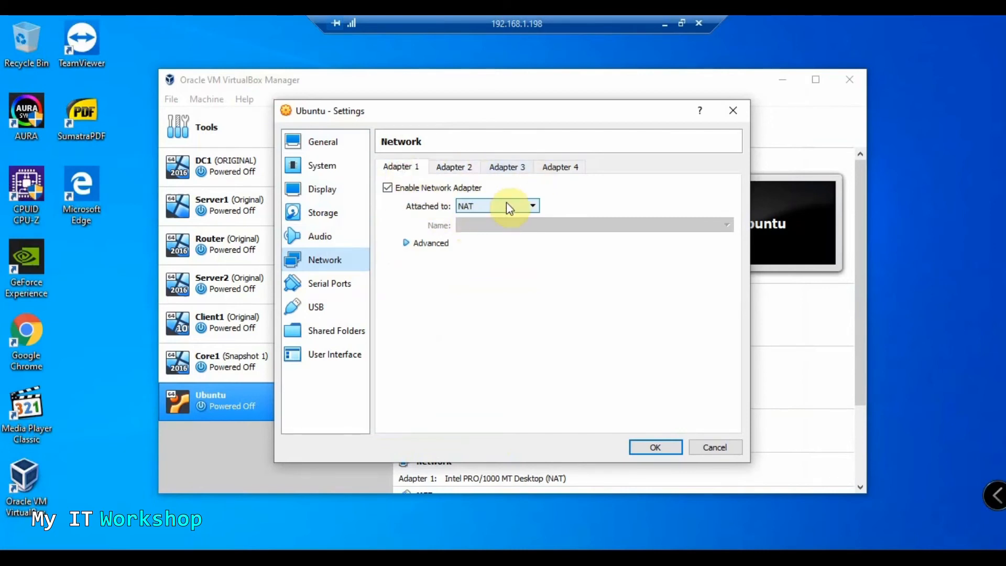
left_click(507, 204)
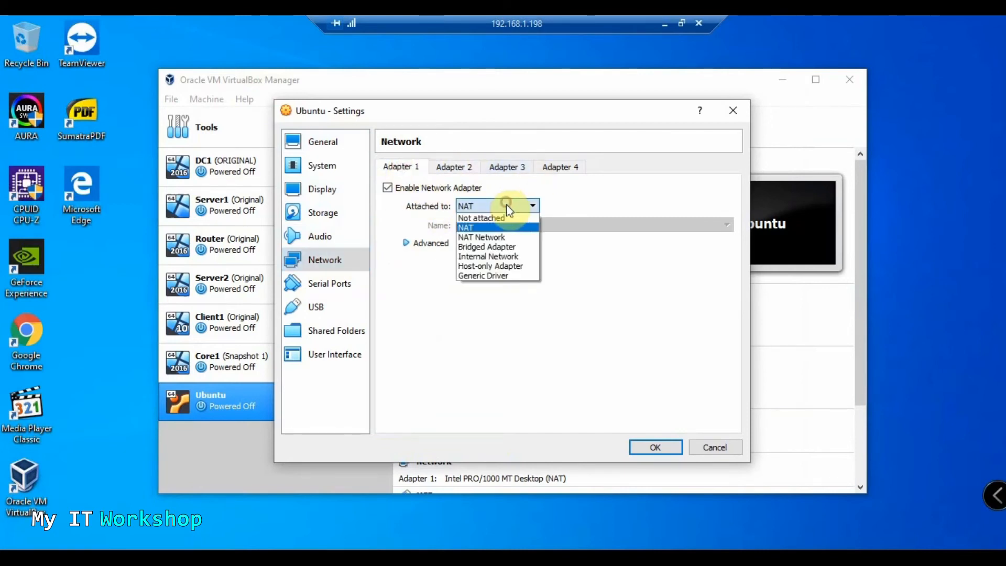
left_click(488, 246)
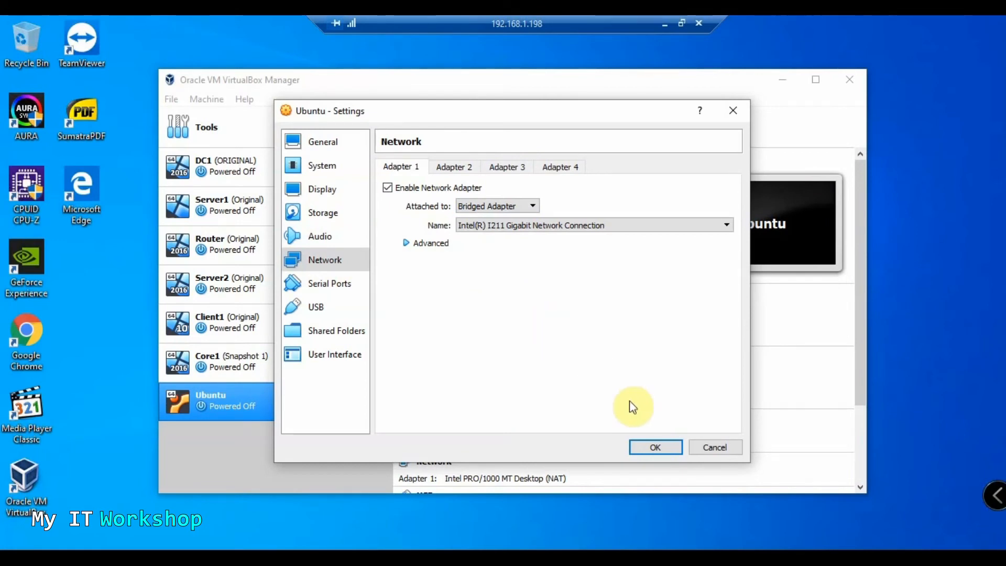
left_click(655, 449)
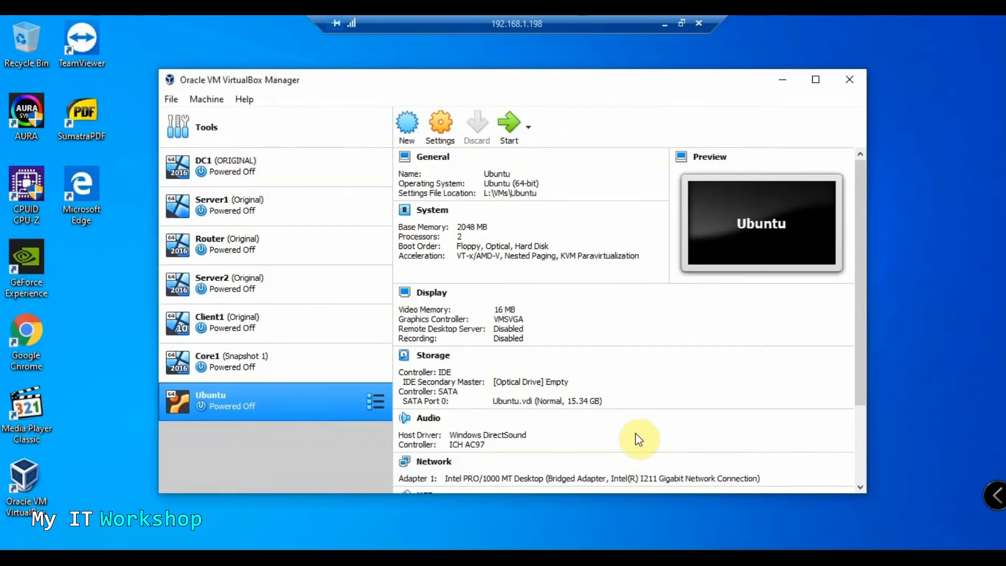
Boot the Ubuntu VM and sign in with the account password
left_click(511, 133)
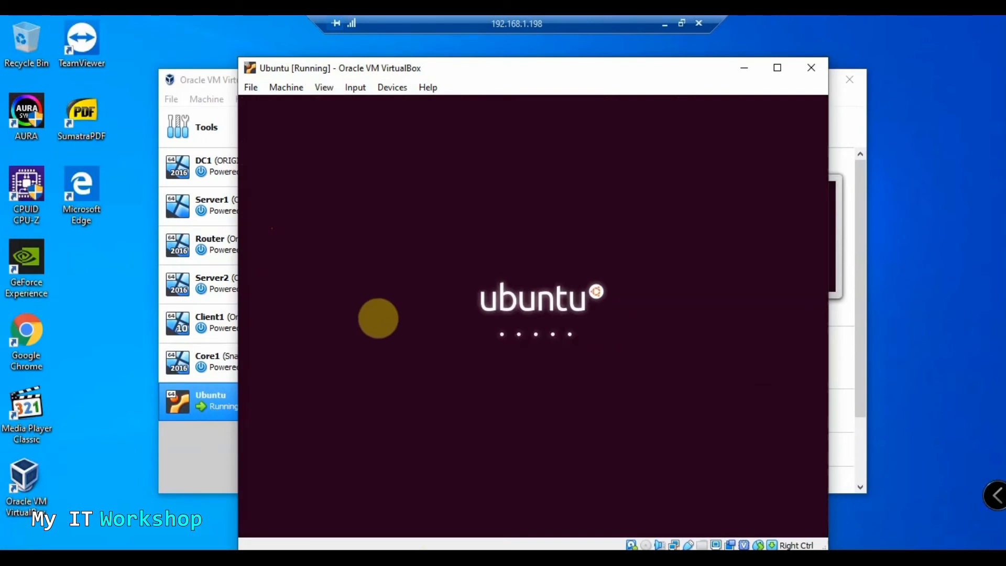
type("•••••••")
key("Return")
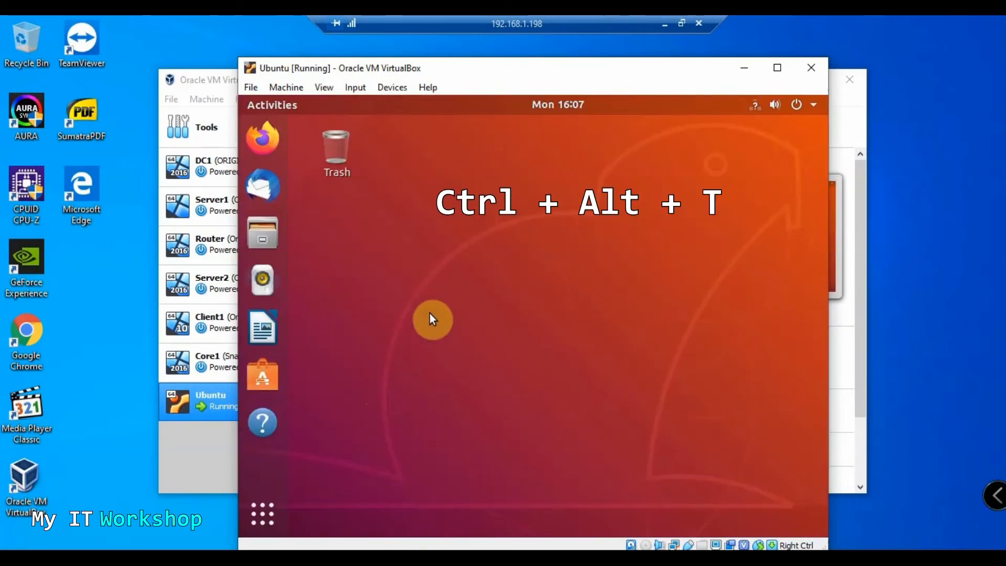
Run 'ip addr show' in a terminal, highlight the bridged address 192.168.1.205, and minimize the session
key("ctrl+alt+t")
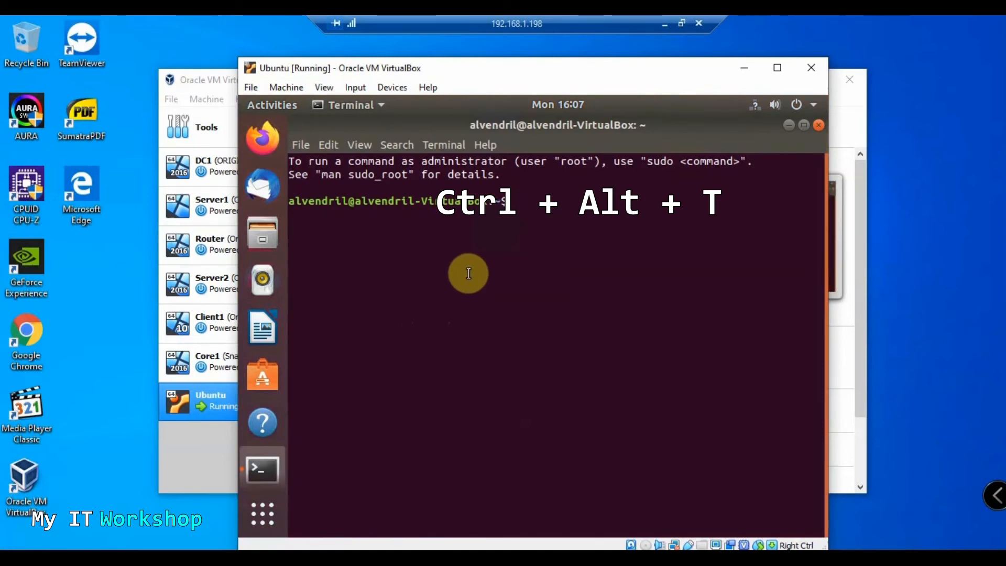
type("ip addr show")
key("Return")
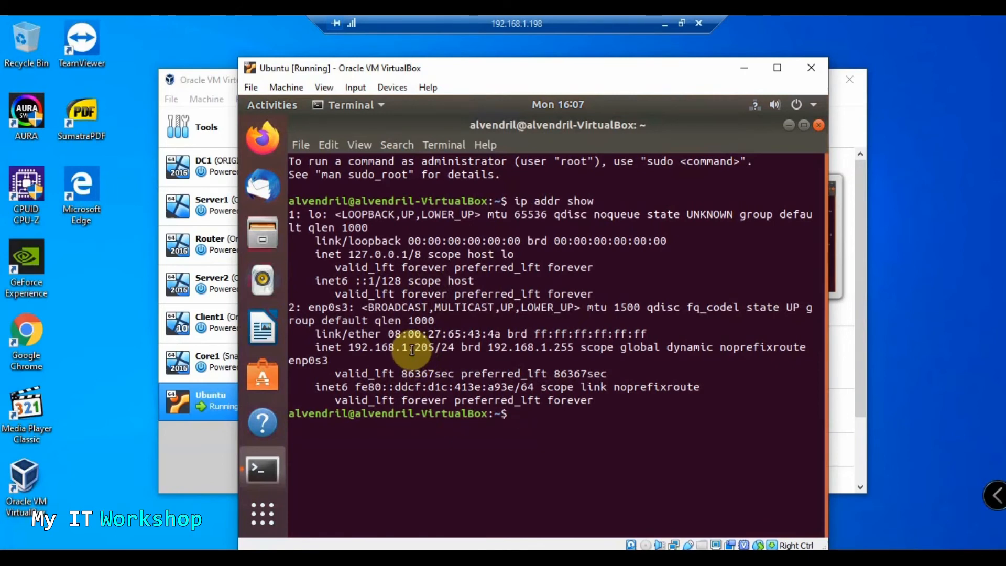
left_click_drag(342, 347, 439, 347)
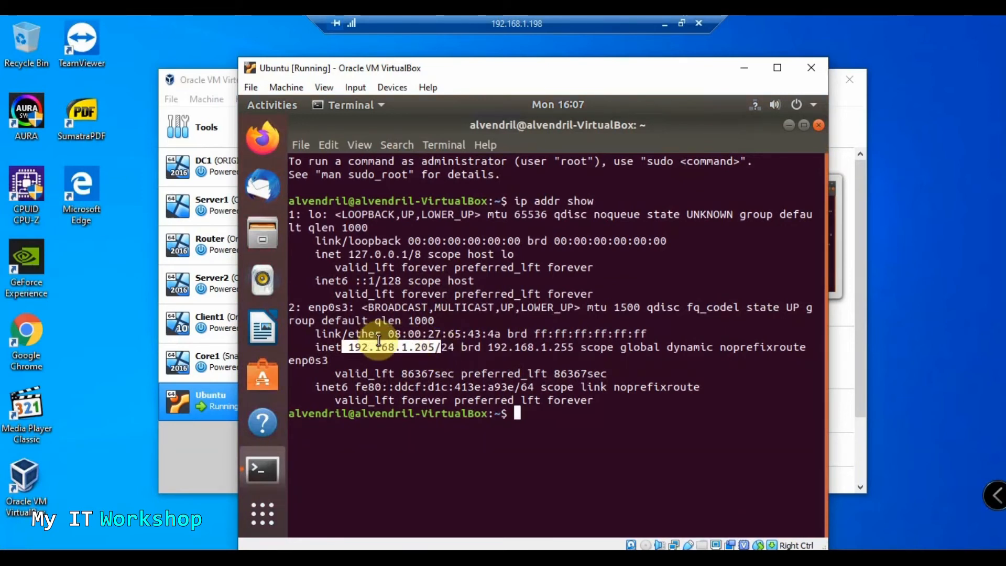
left_click(665, 27)
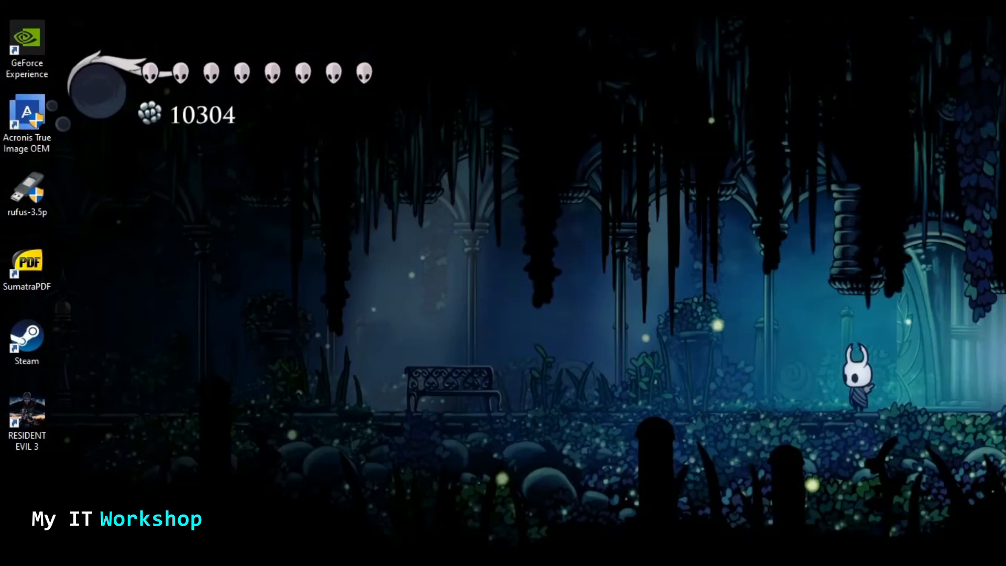
Run 'ping 192.168.1.205' in the host Command Prompt and get 4/4 replies
type("pi")
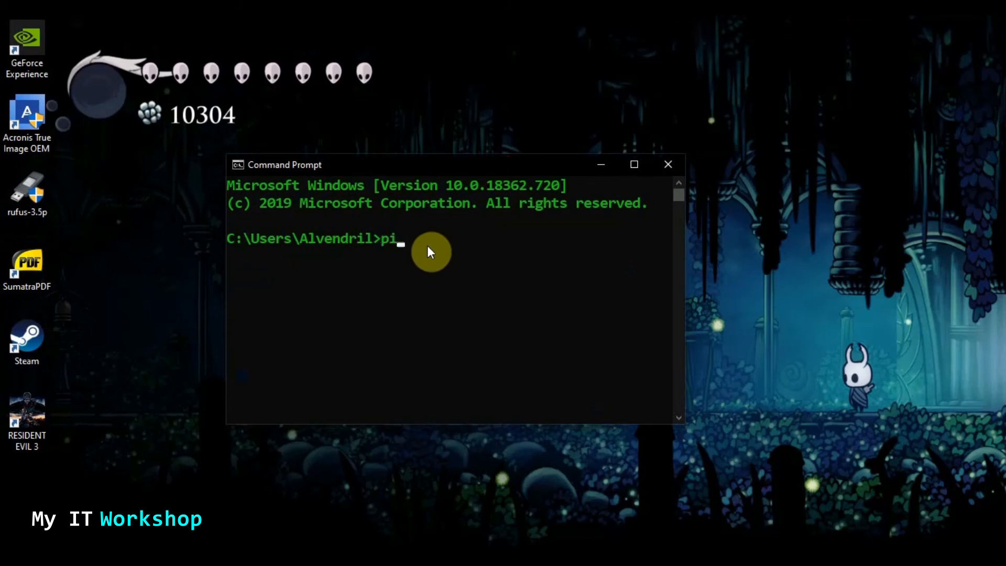
type("ng 192.168.")
left_click(495, 238)
type("1.205")
key("Return")
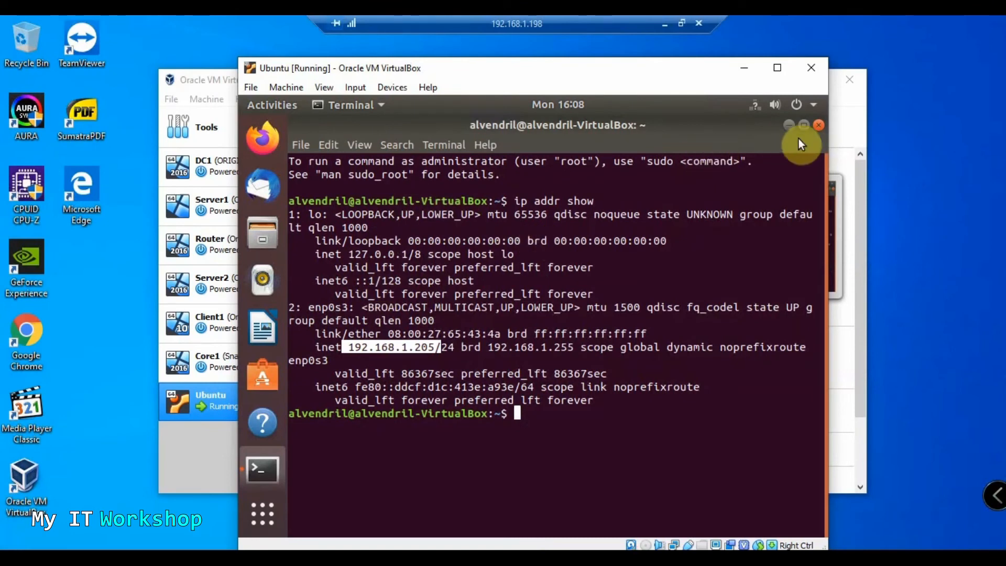
Close the Ubuntu terminal showing the ip output and start a new one with Ctrl+Alt+T
left_click(819, 125)
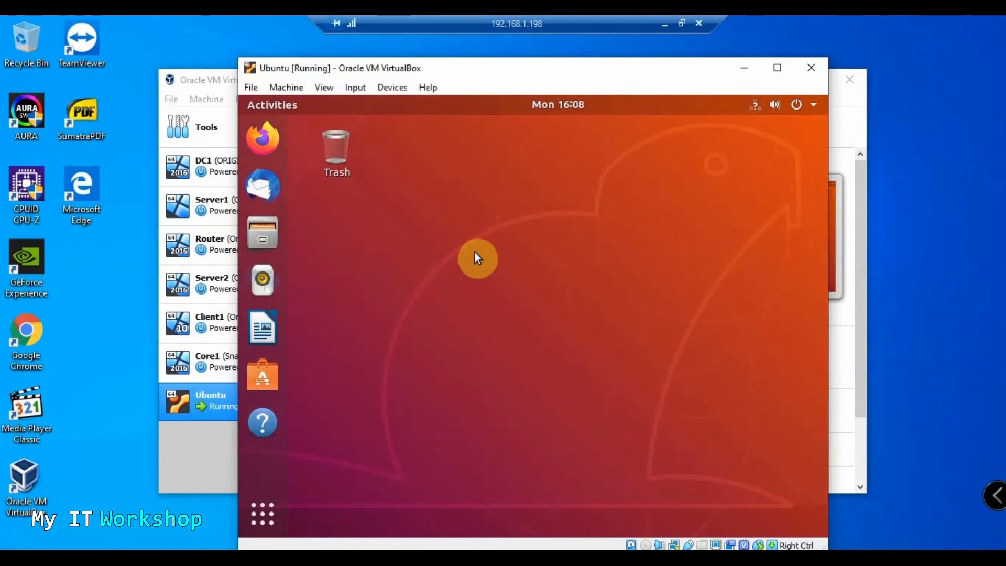
key("ctrl+alt+t")
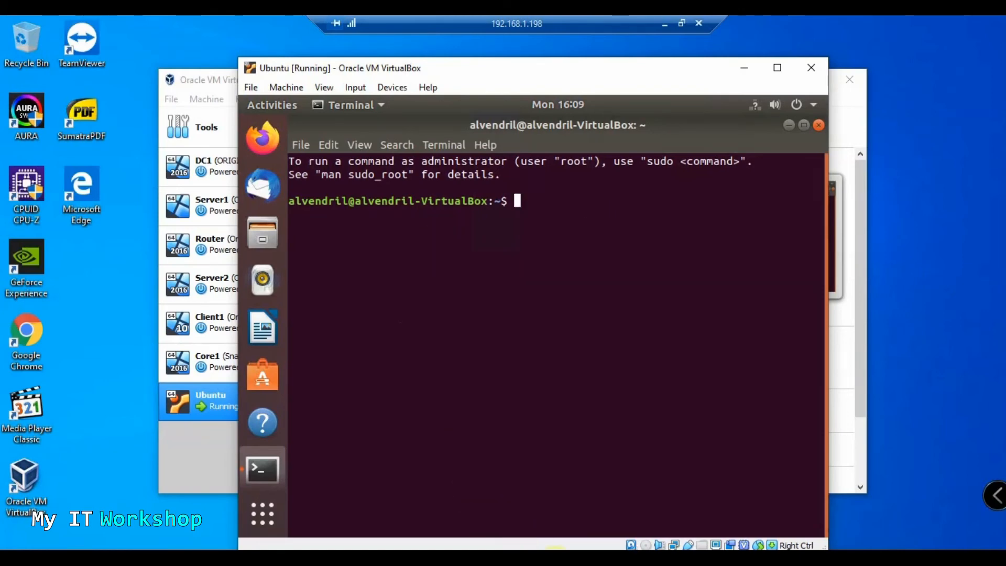
Check the VirtualBox 6.1.4 platform packages heading on Chrome's downloads page, then minimize Chrome
left_click(560, 565)
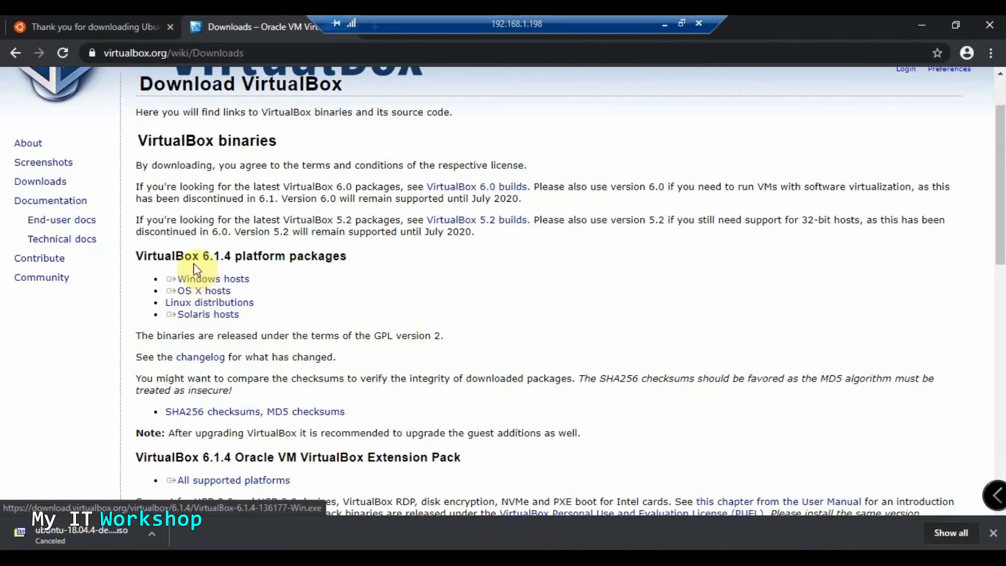
left_click_drag(360, 254, 124, 267)
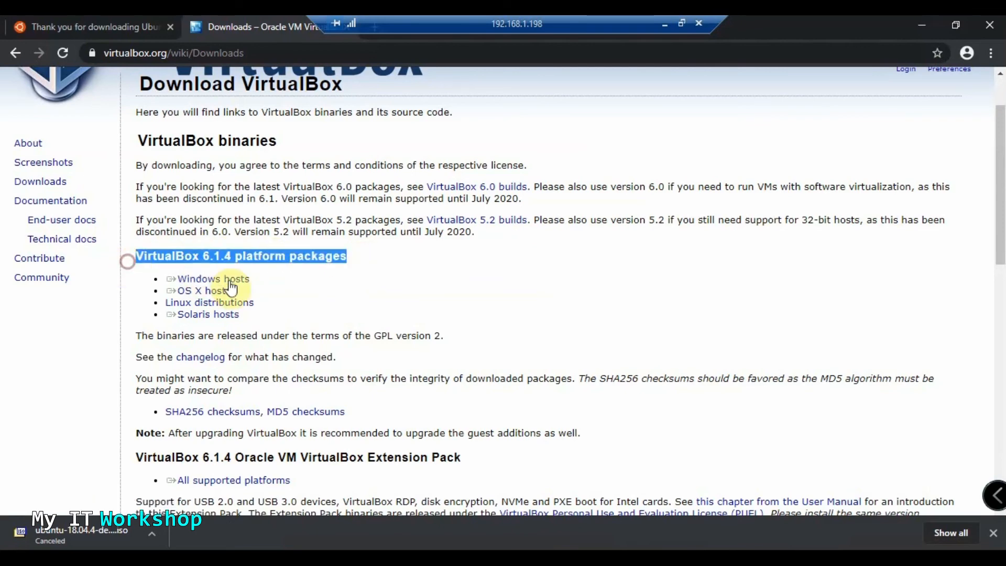
left_click(922, 25)
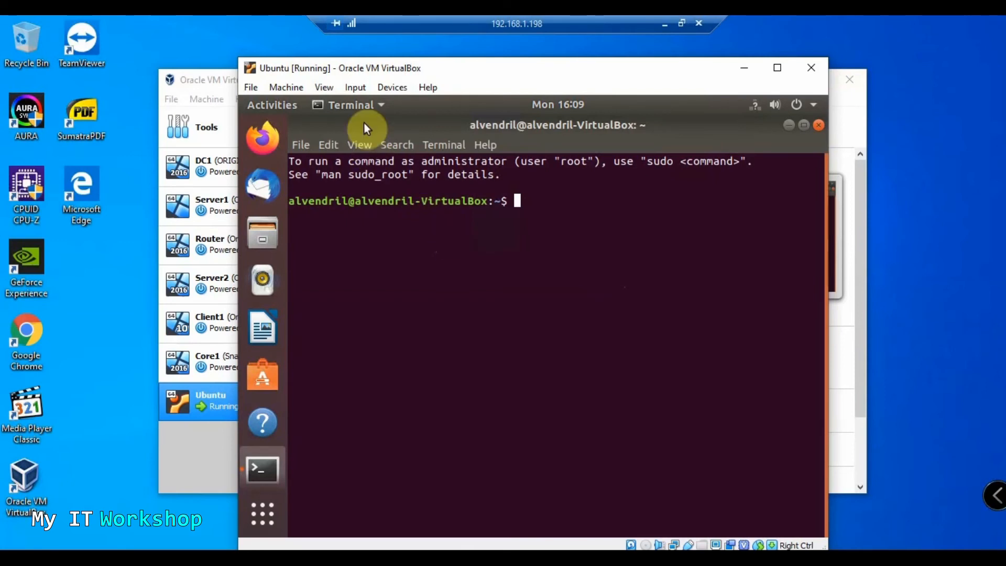
Close the Ubuntu terminal and insert the VBox_GAs_6.0.14 Guest Additions CD from the Devices menu
left_click(358, 87)
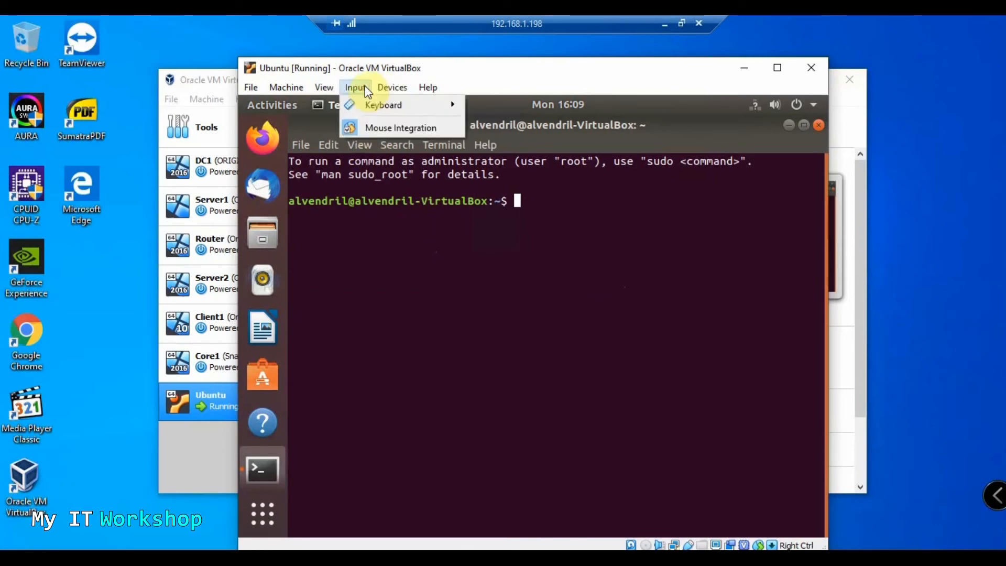
mouse_move(389, 85)
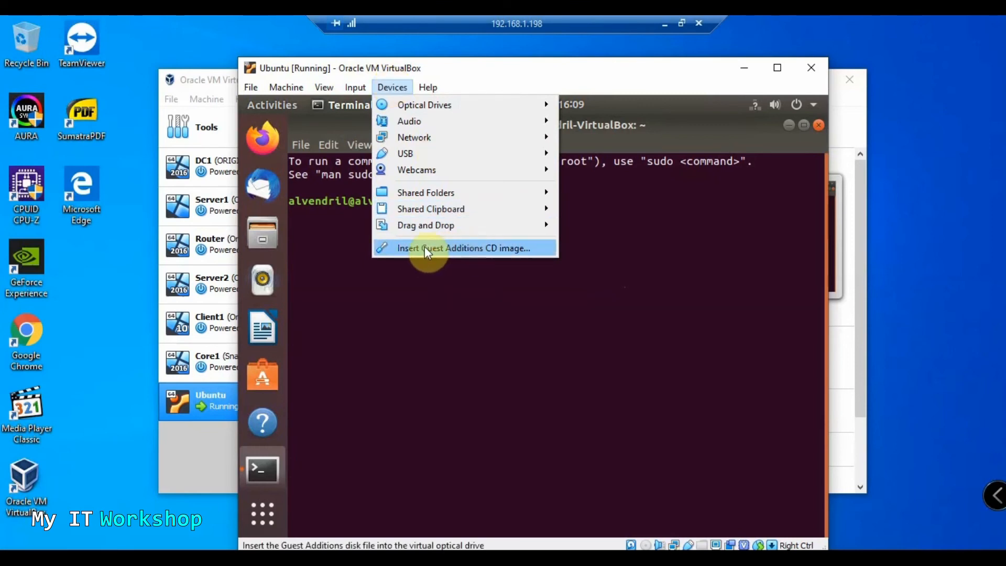
left_click(819, 126)
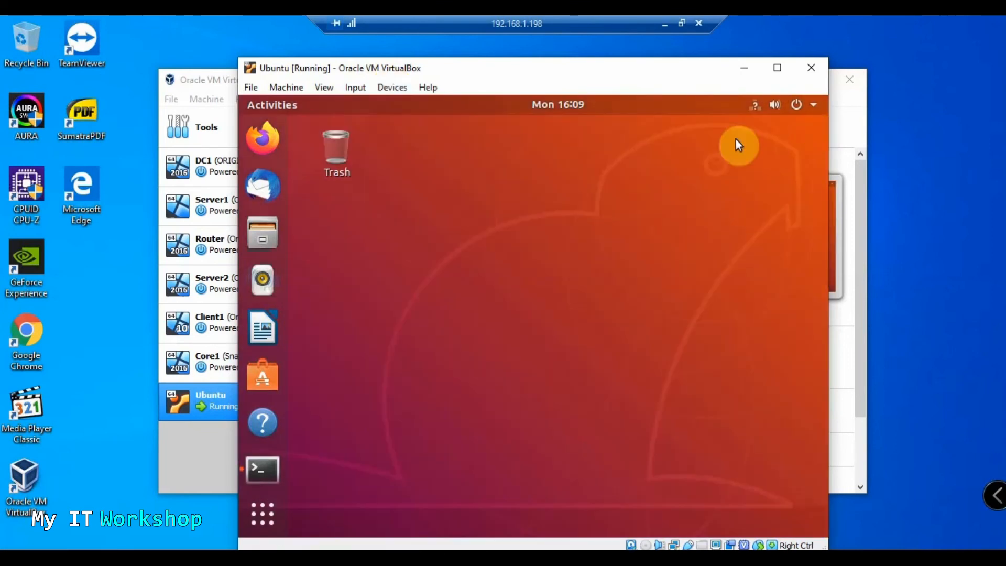
left_click(388, 87)
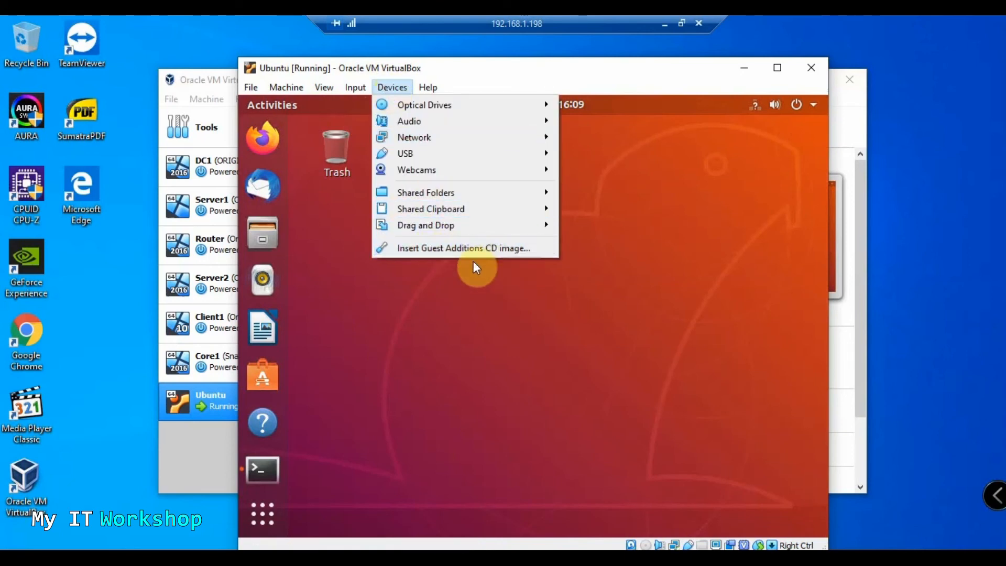
left_click(449, 250)
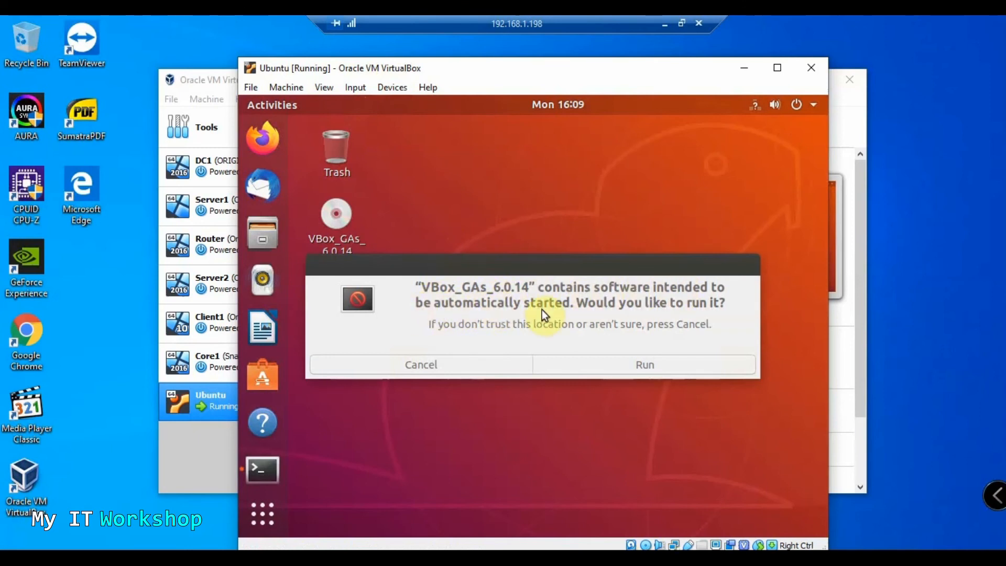
Run the Guest Additions 6.0.14 autorun installer with the admin password, then close its finished output
left_click(389, 88)
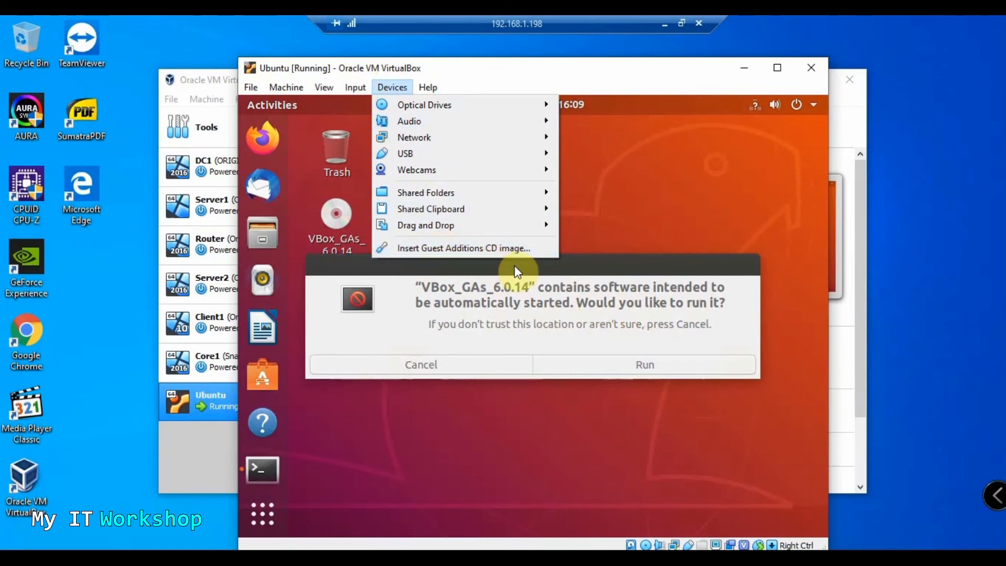
left_click(565, 266)
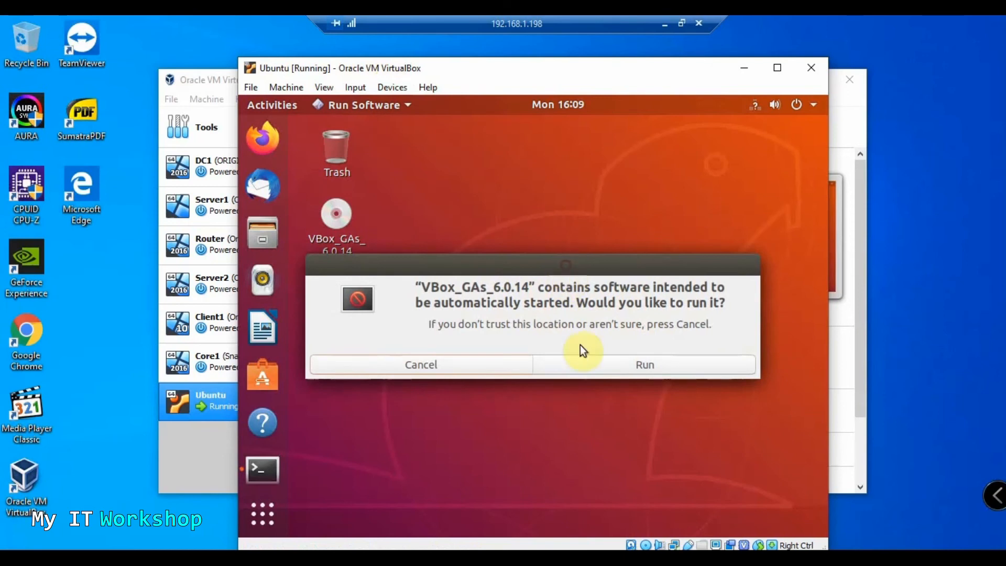
left_click(629, 365)
type("••")
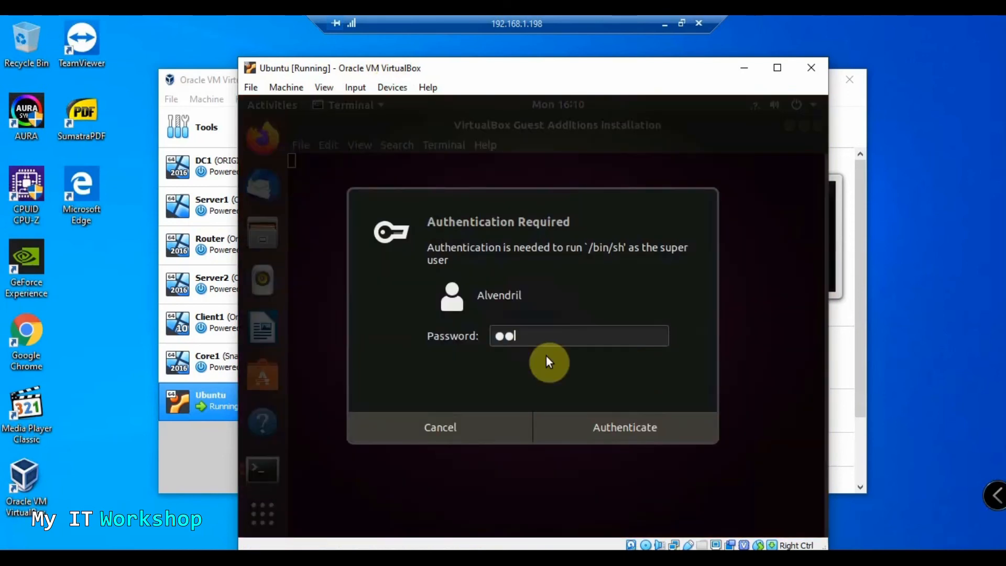
type("••••")
key("Return")
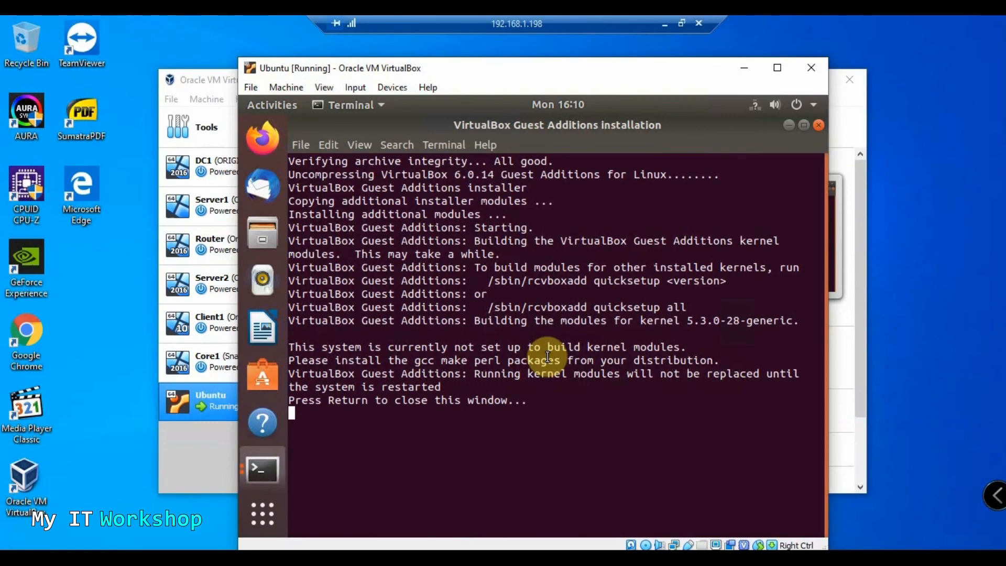
key("Return")
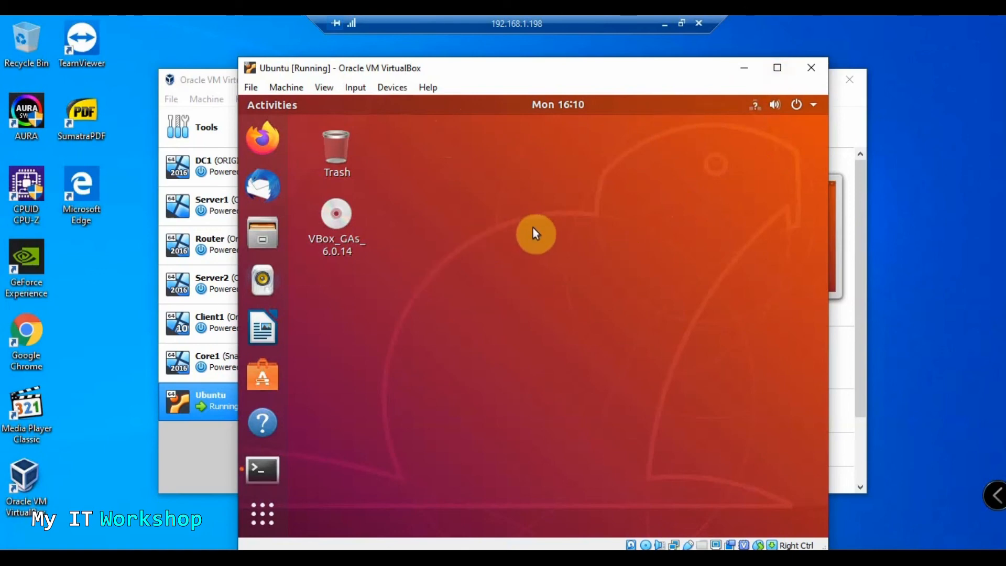
Maximize and restore the VM window twice to verify display resizing, then minimize the TeamViewer session
left_click(784, 71)
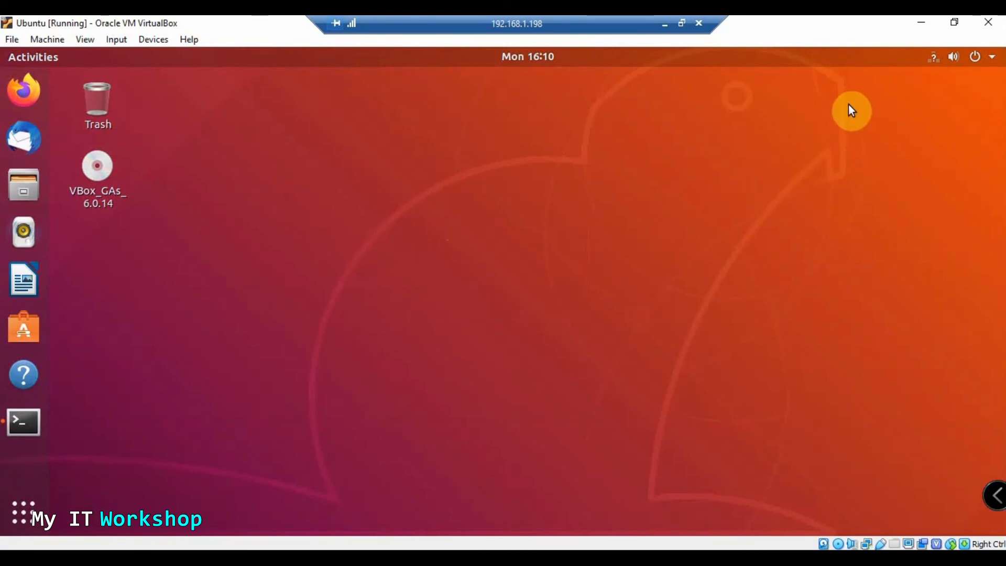
left_click(954, 23)
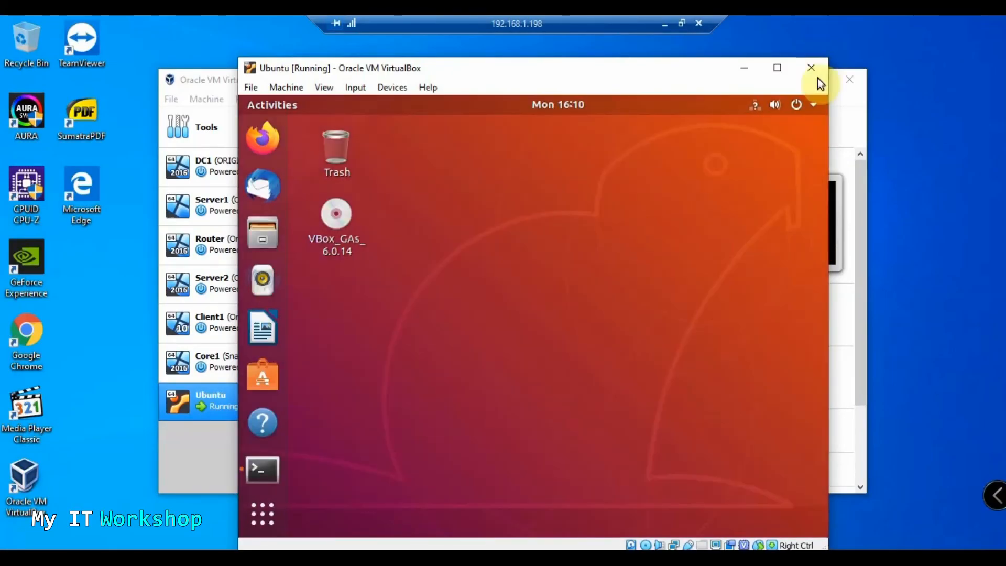
left_click(782, 70)
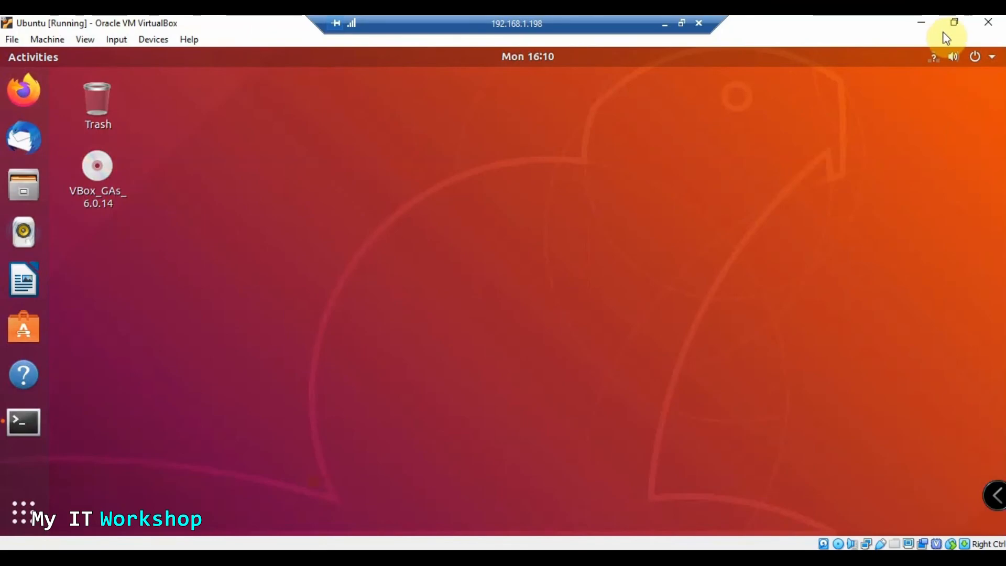
left_click(954, 24)
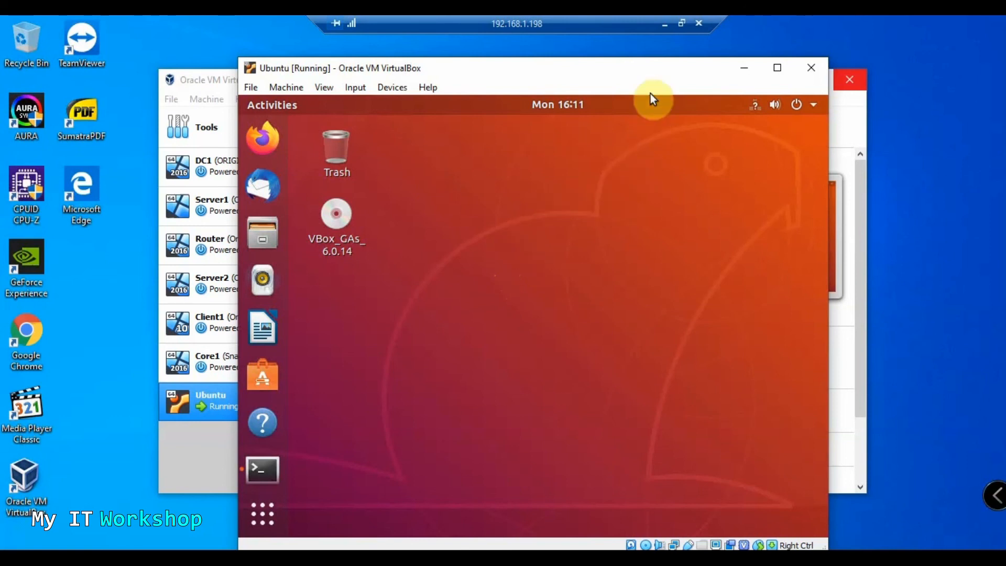
left_click(665, 25)
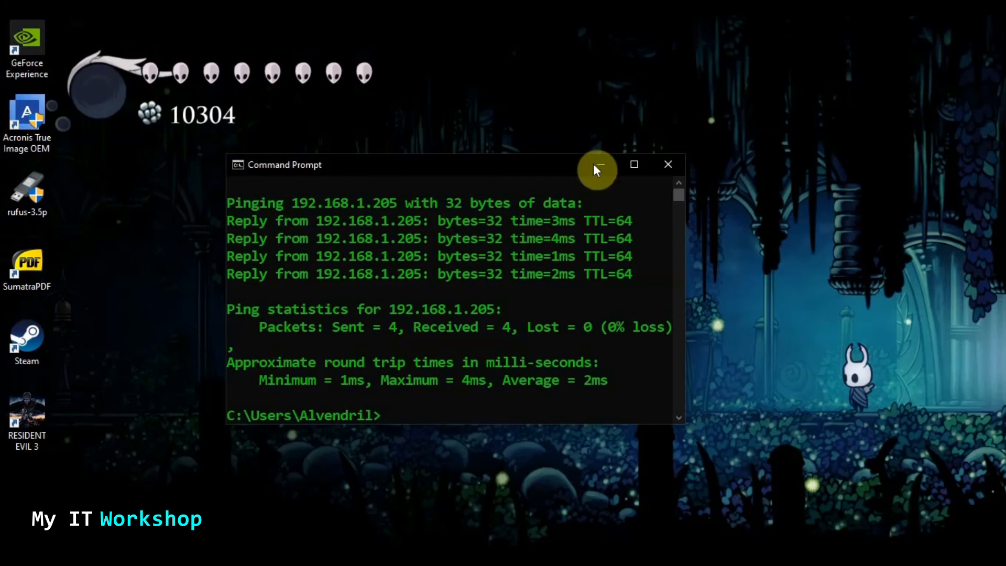